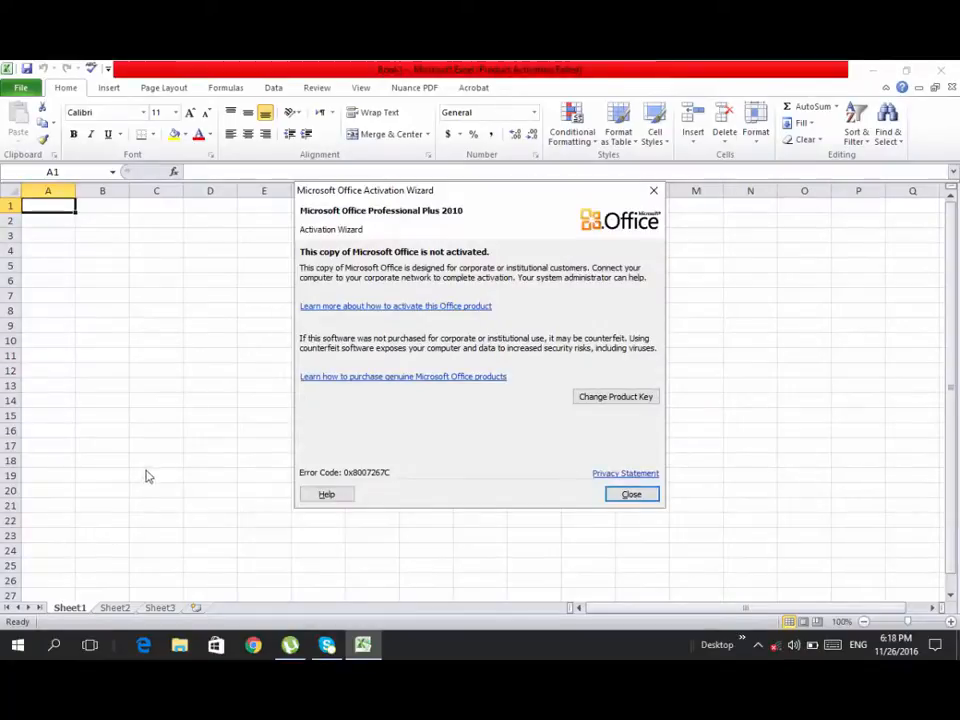
Close the Microsoft Office Activation Wizard notice to reach the blank workbook
left_click(630, 495)
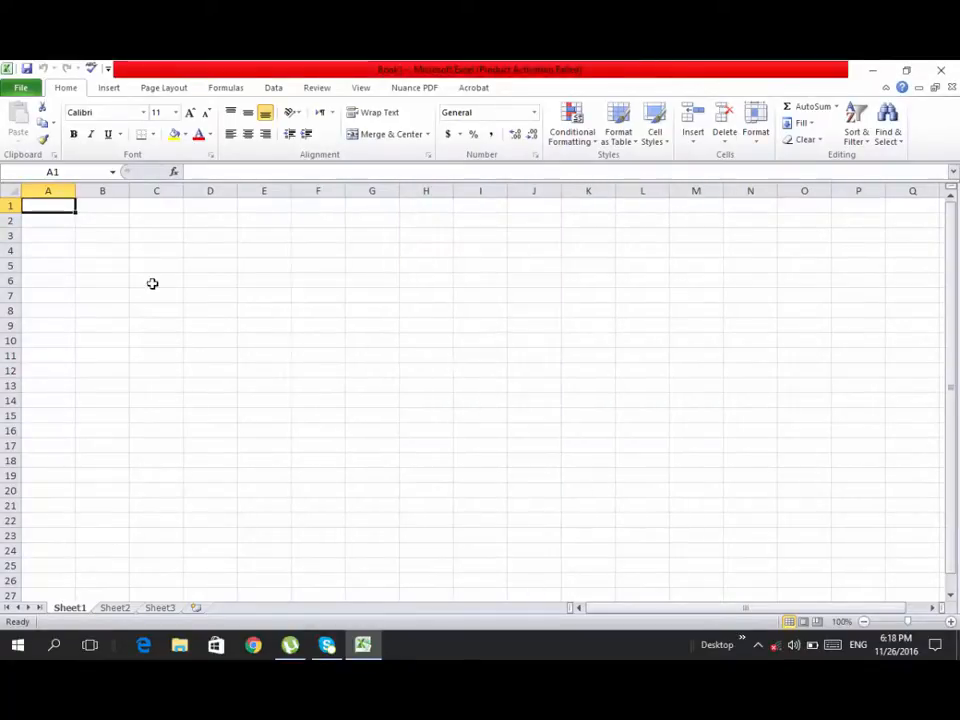
left_click(195, 175)
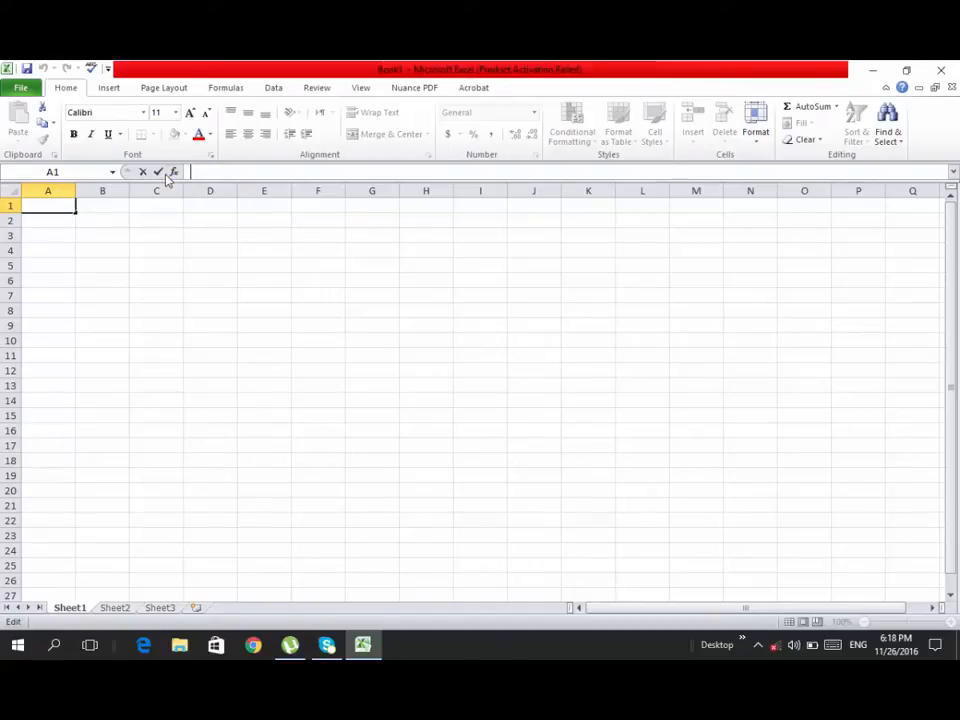
left_click(173, 173)
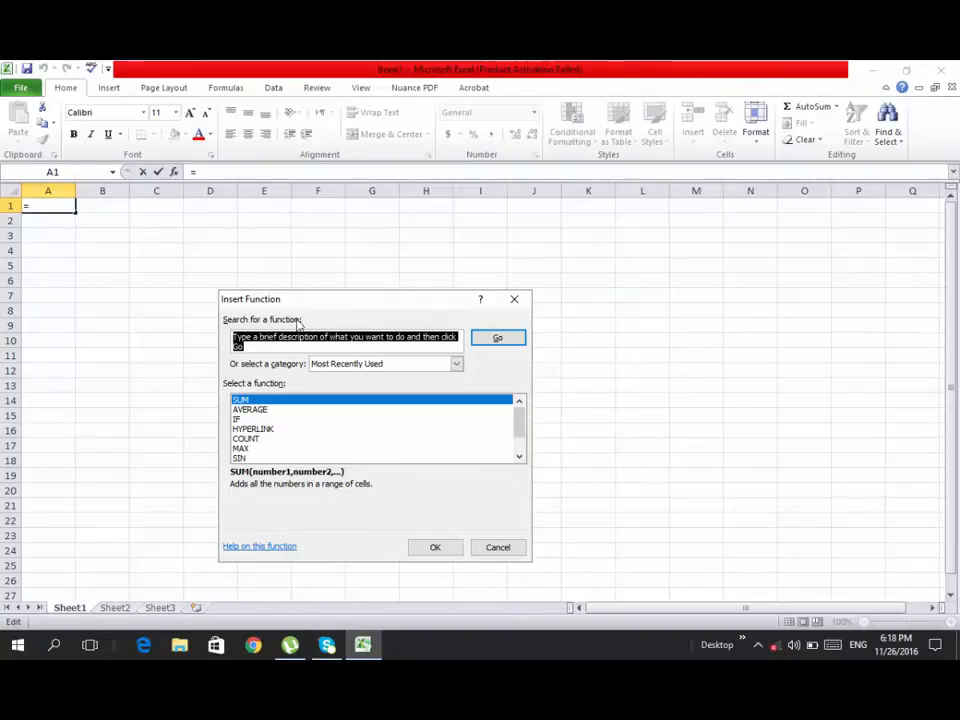
left_click(456, 366)
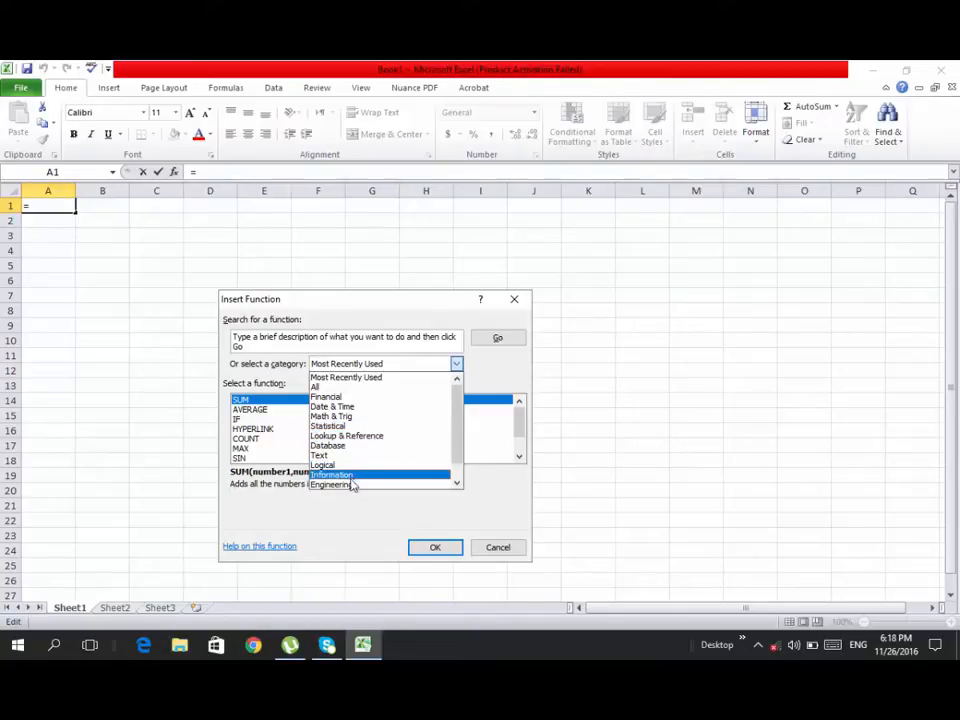
scroll(416, 452, "down", 1)
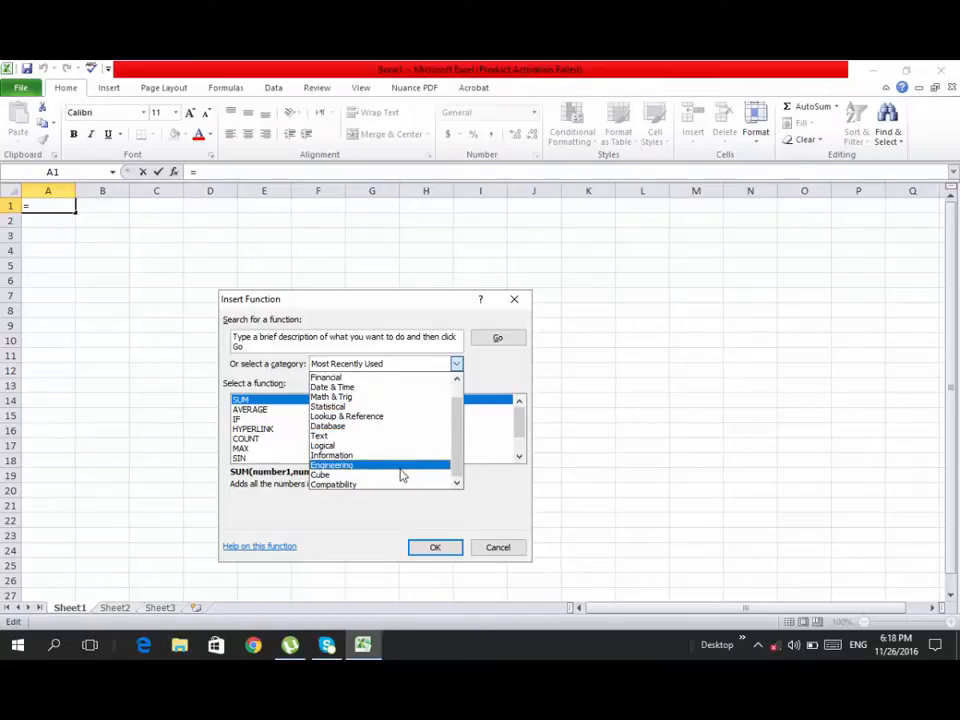
scroll(342, 442, "up", 1)
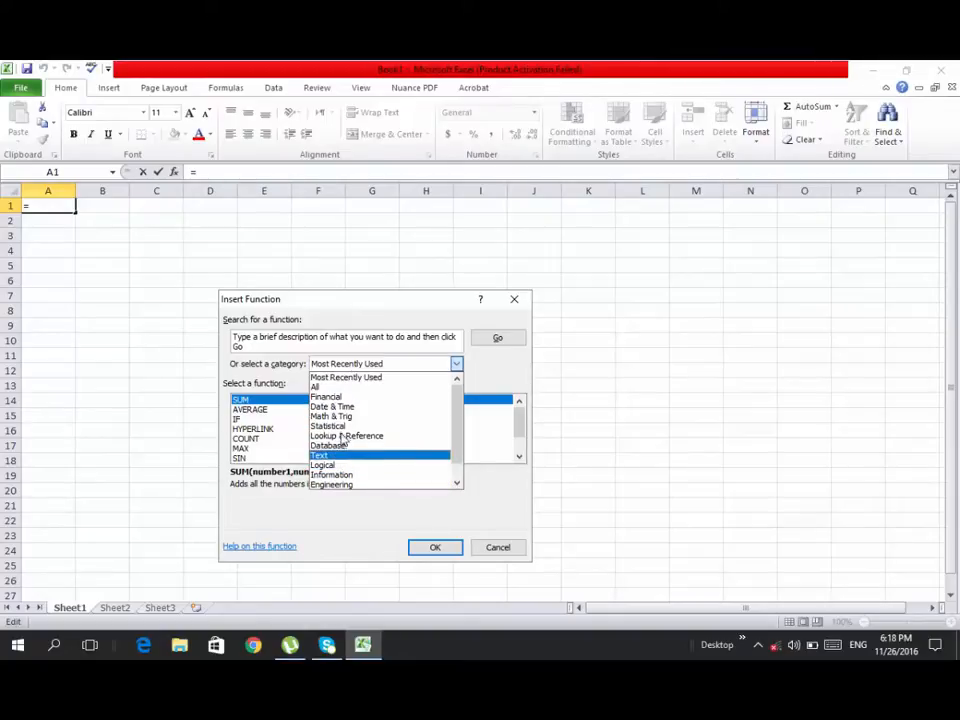
left_click(258, 386)
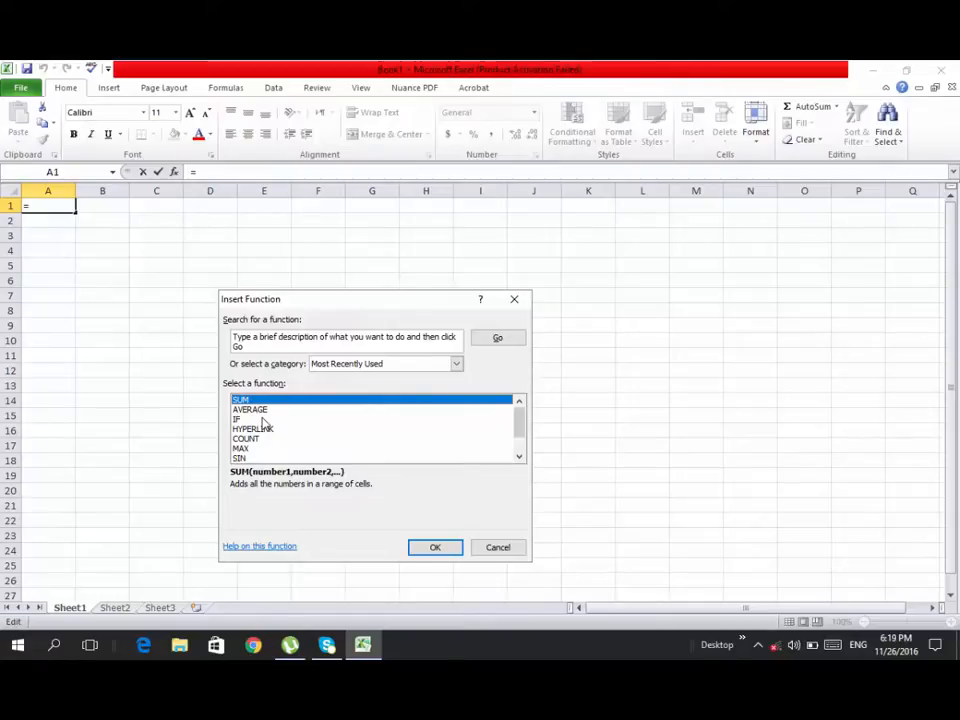
left_click(507, 543)
Begin a =sum( formula in cell E7, leaving the parenthesis open
double_click(272, 292)
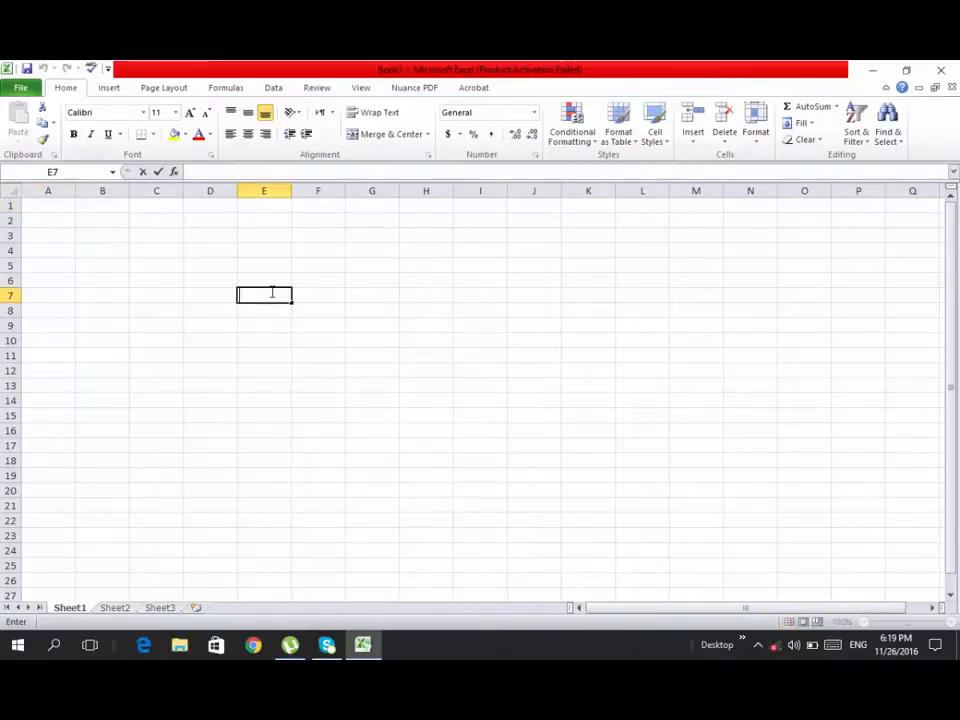
type("=su")
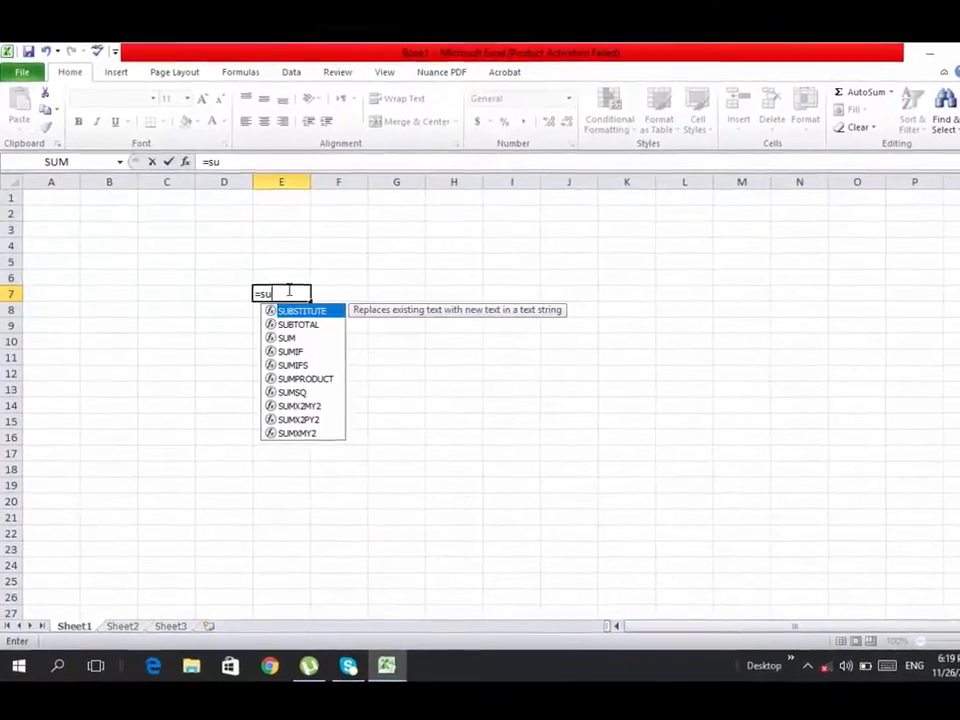
type("m()")
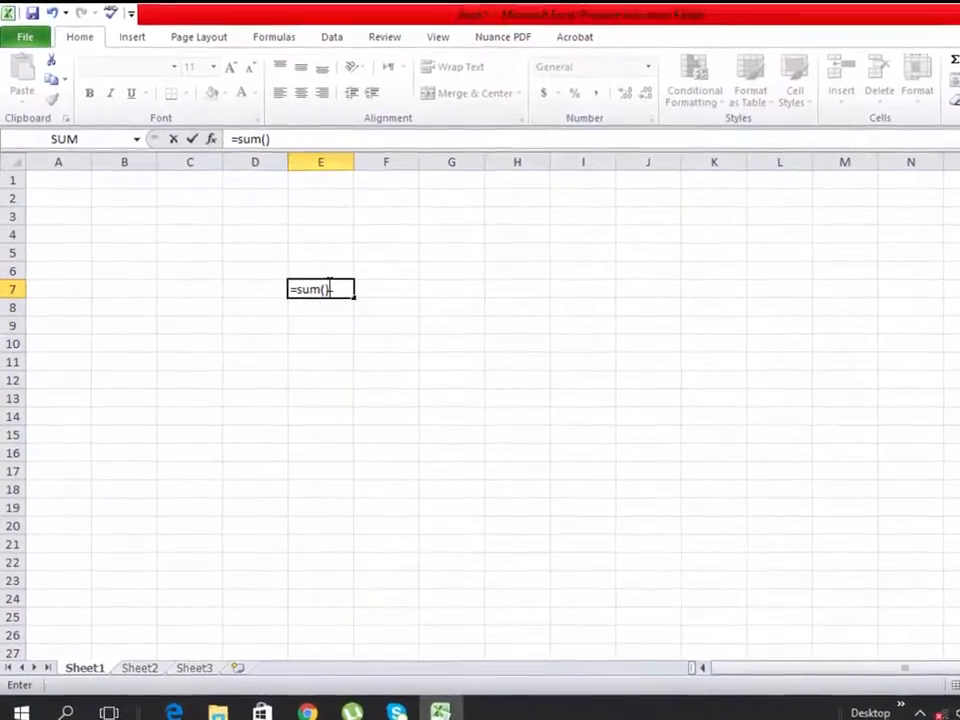
key("BackSpace")
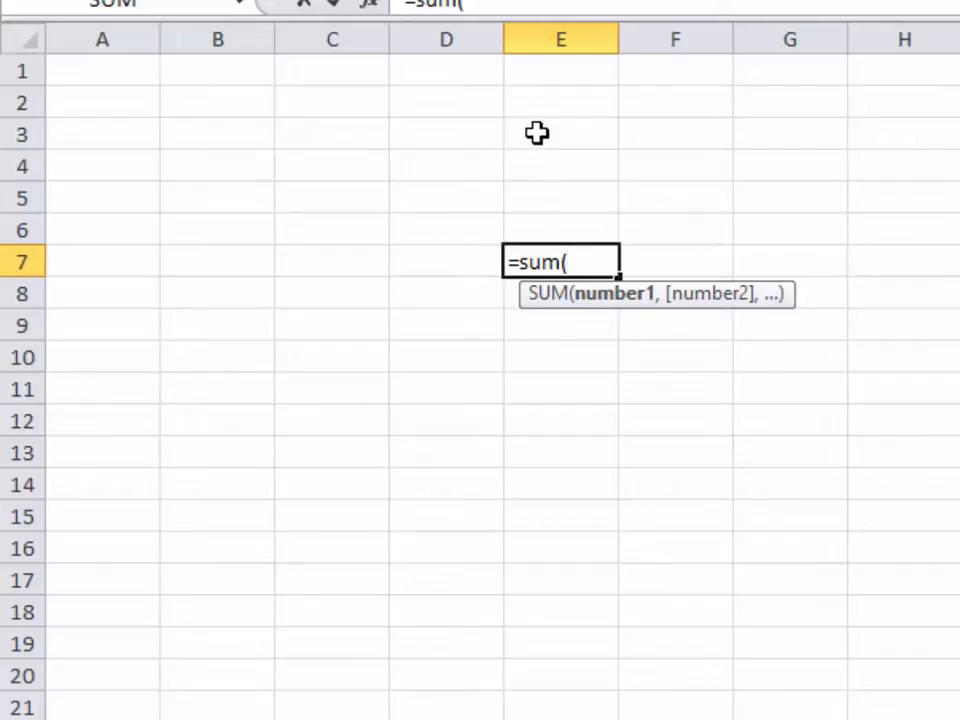
Complete E7's formula as =sum(E3:E6) by selecting E3 through E6
left_click_drag(543, 126, 560, 219)
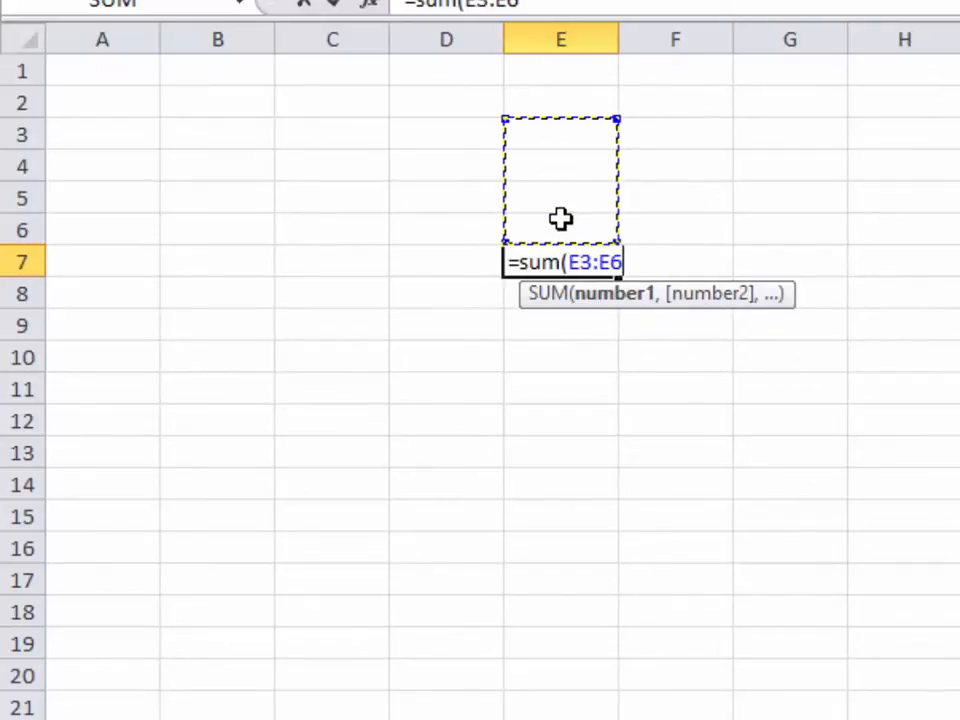
type("?")
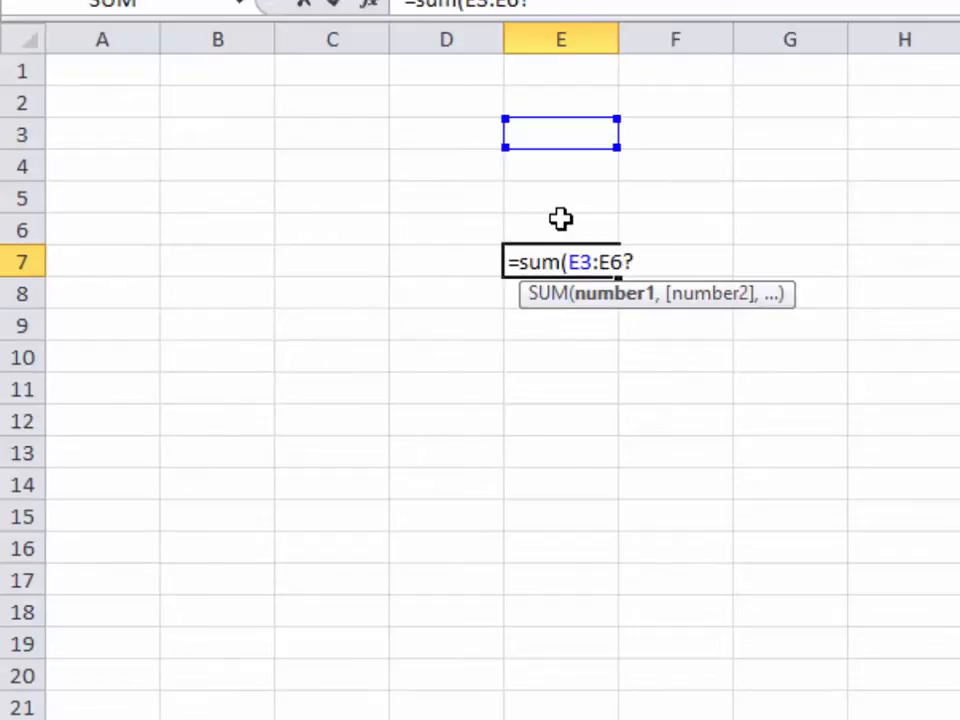
key("BackSpace")
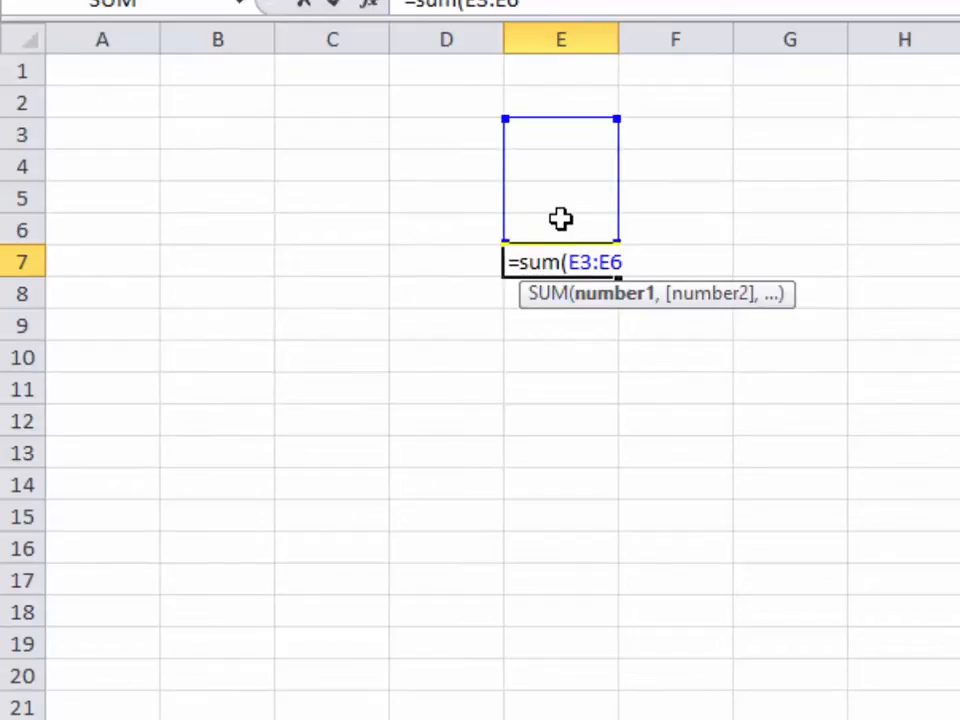
type(")")
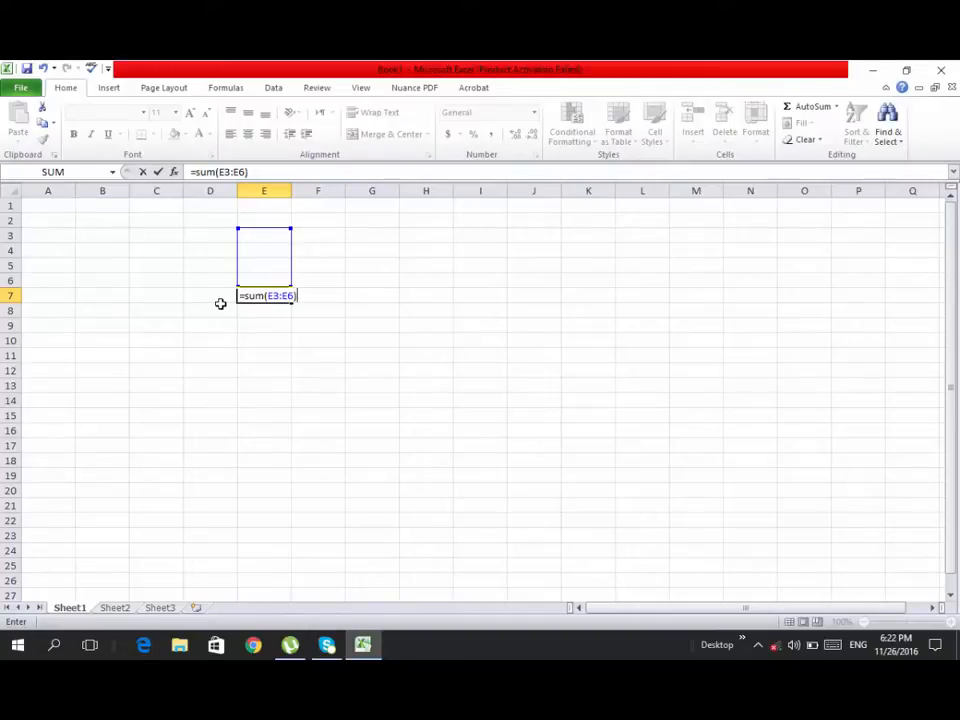
Change E7's formula from SUM to =Product(E3:E6) and enter it
left_click(220, 302)
left_click(253, 297)
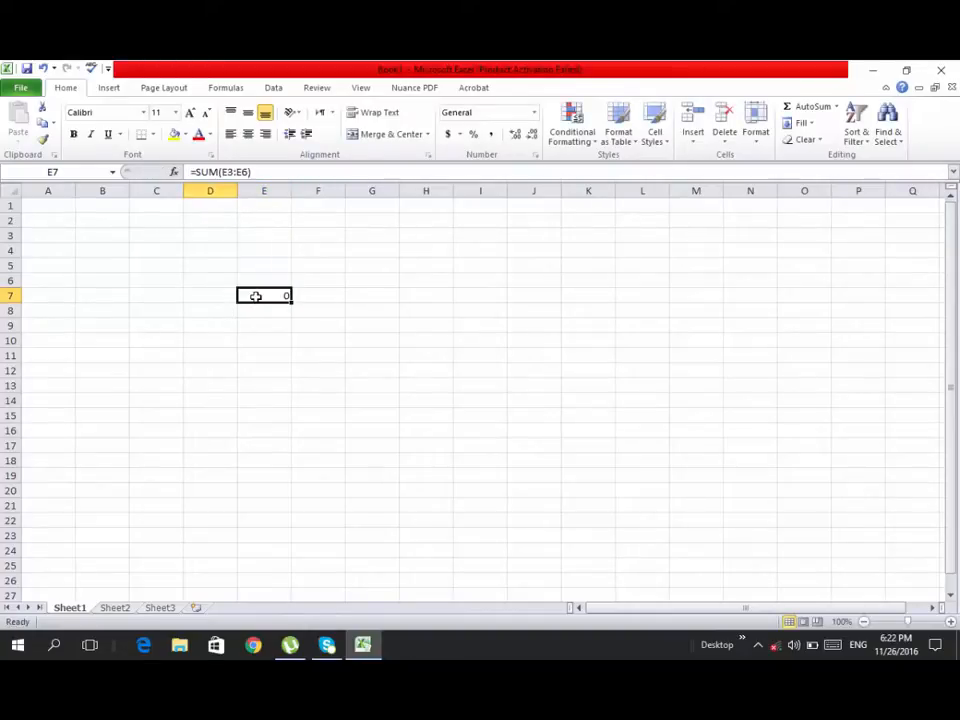
double_click(249, 297)
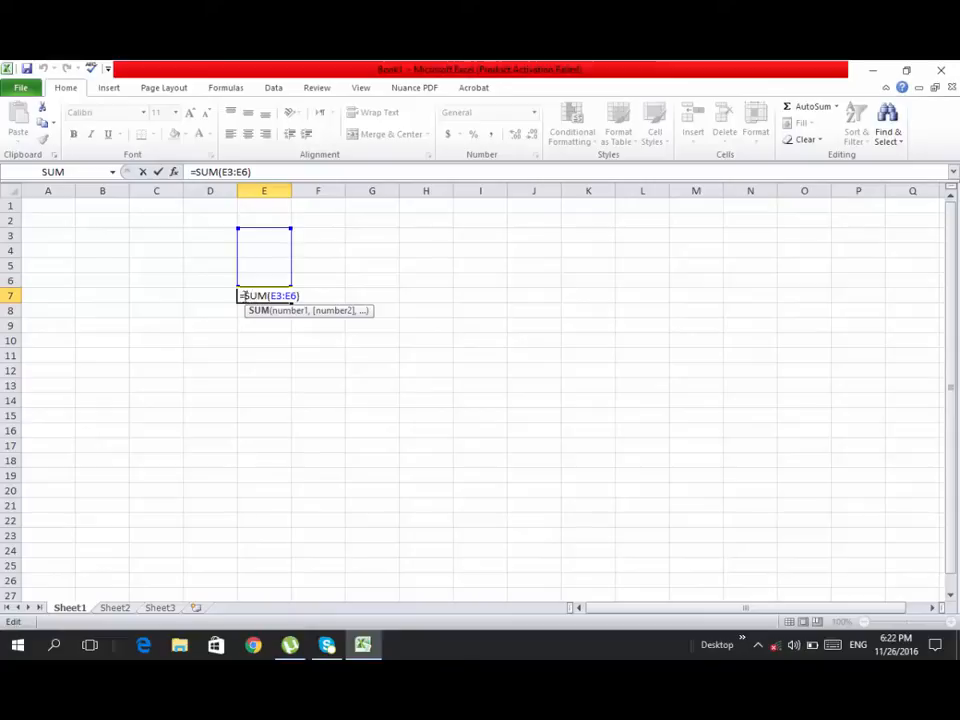
left_click_drag(239, 296, 268, 297)
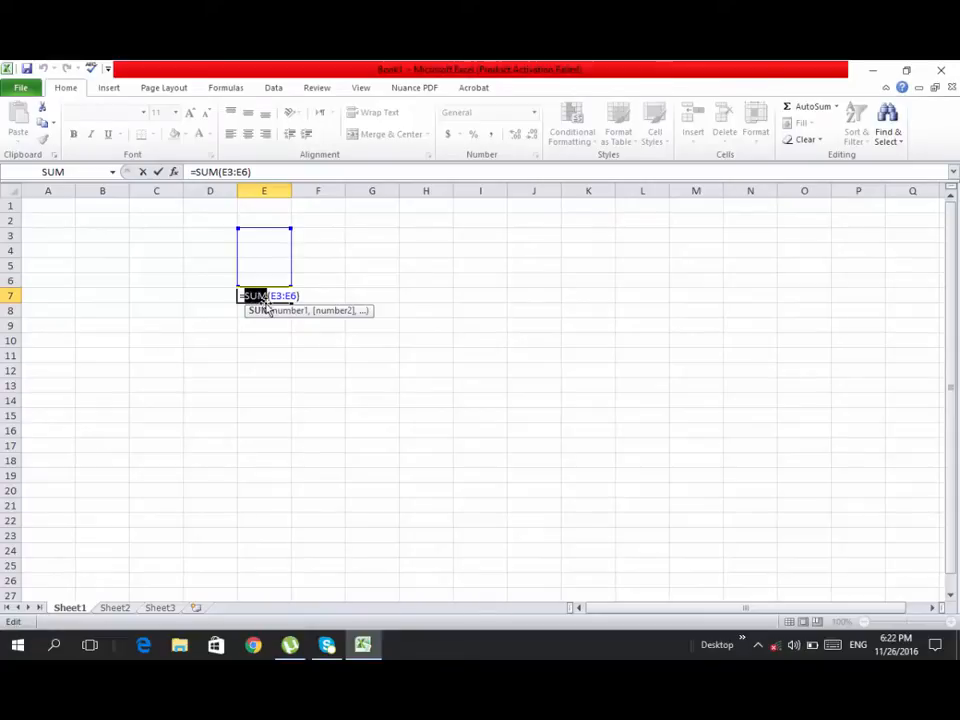
type("Pr")
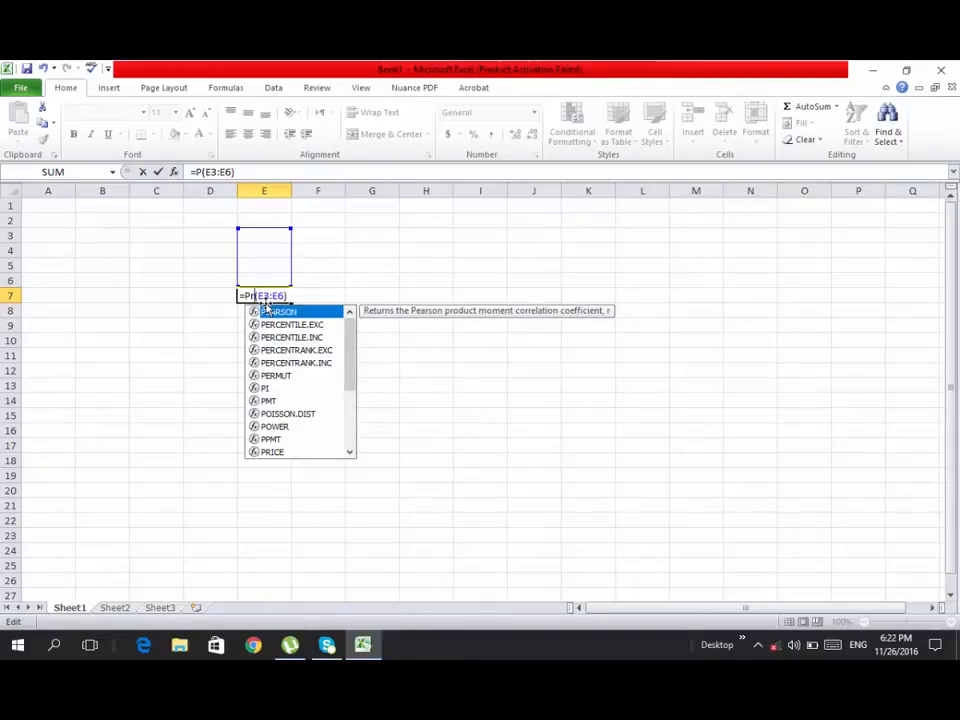
type("odu")
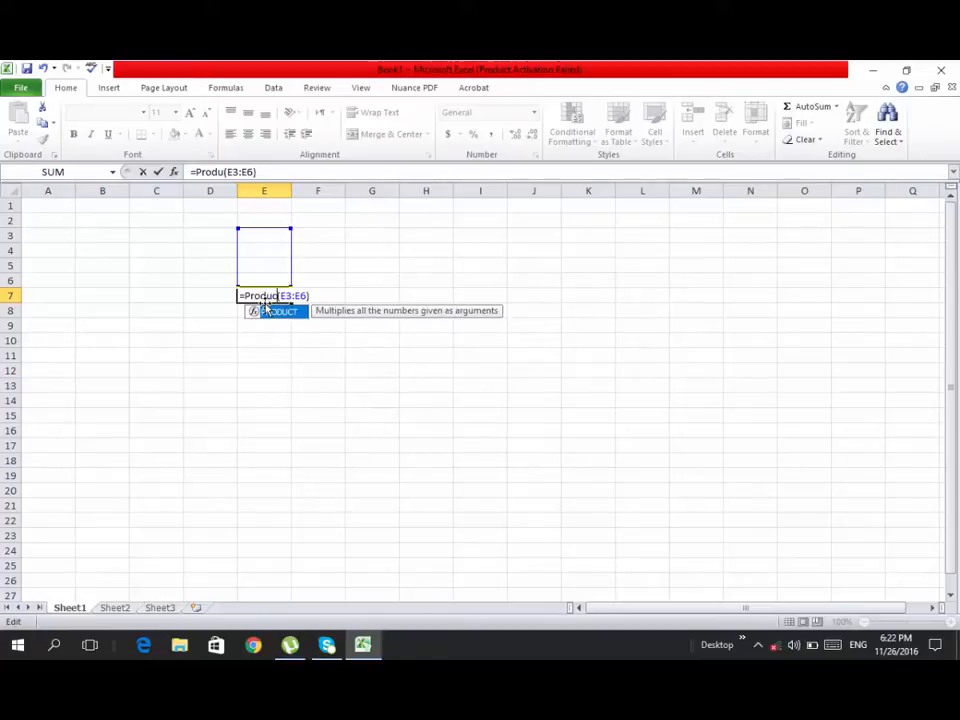
type("ct")
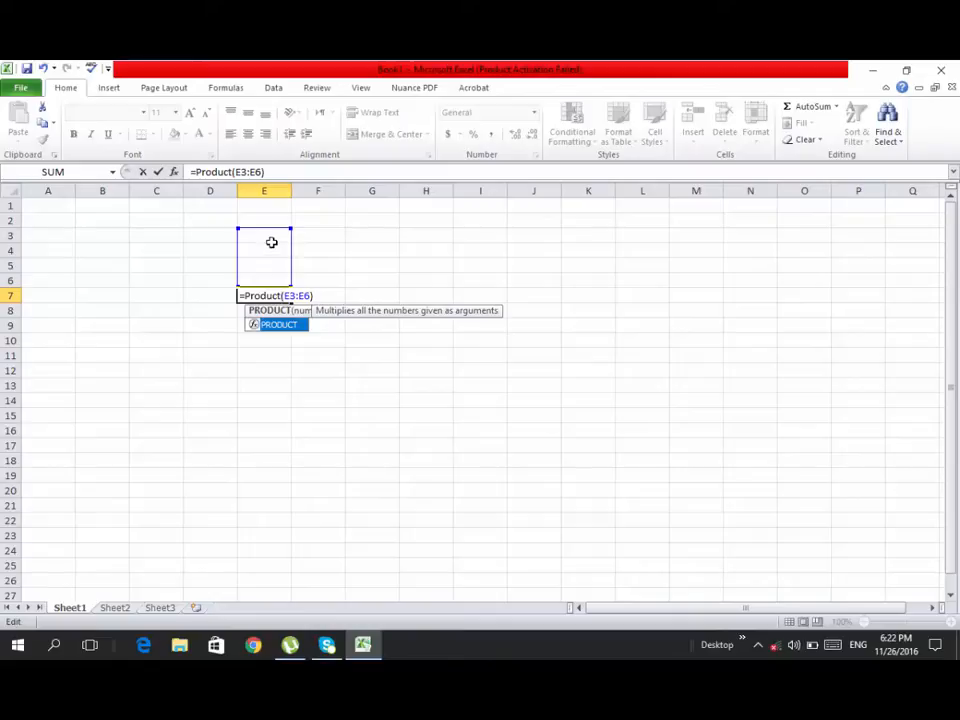
left_click(299, 296)
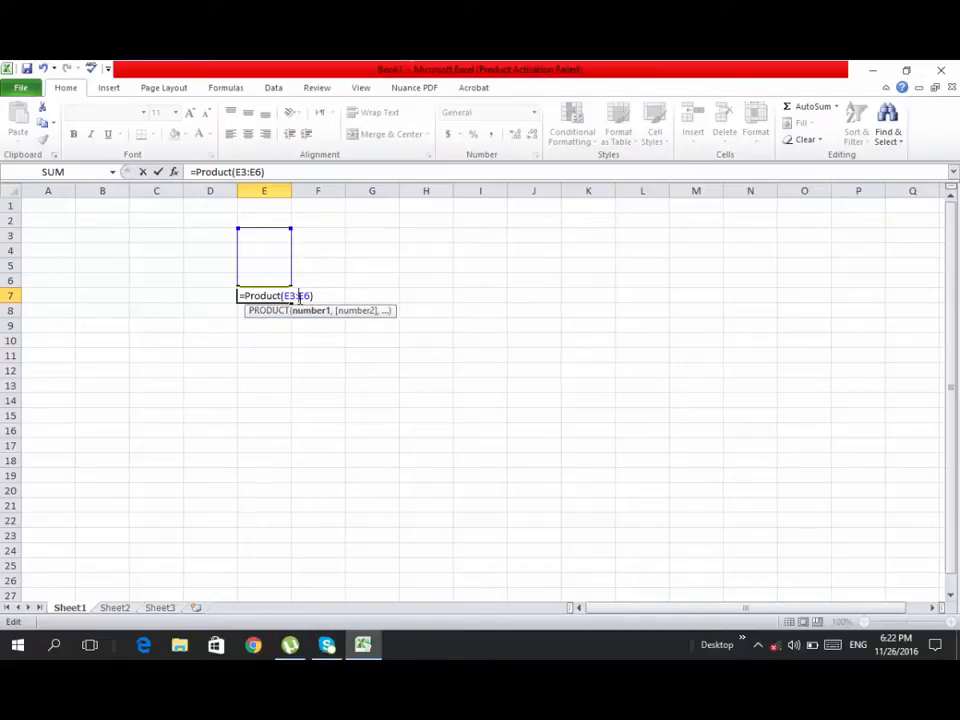
left_click(266, 234)
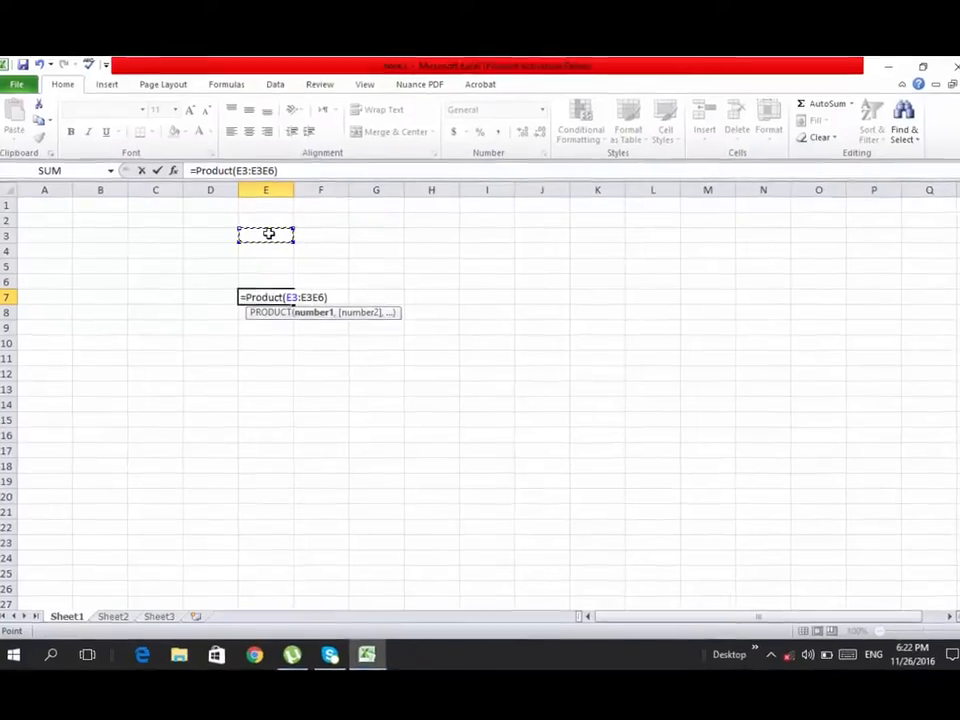
key("BackSpace")
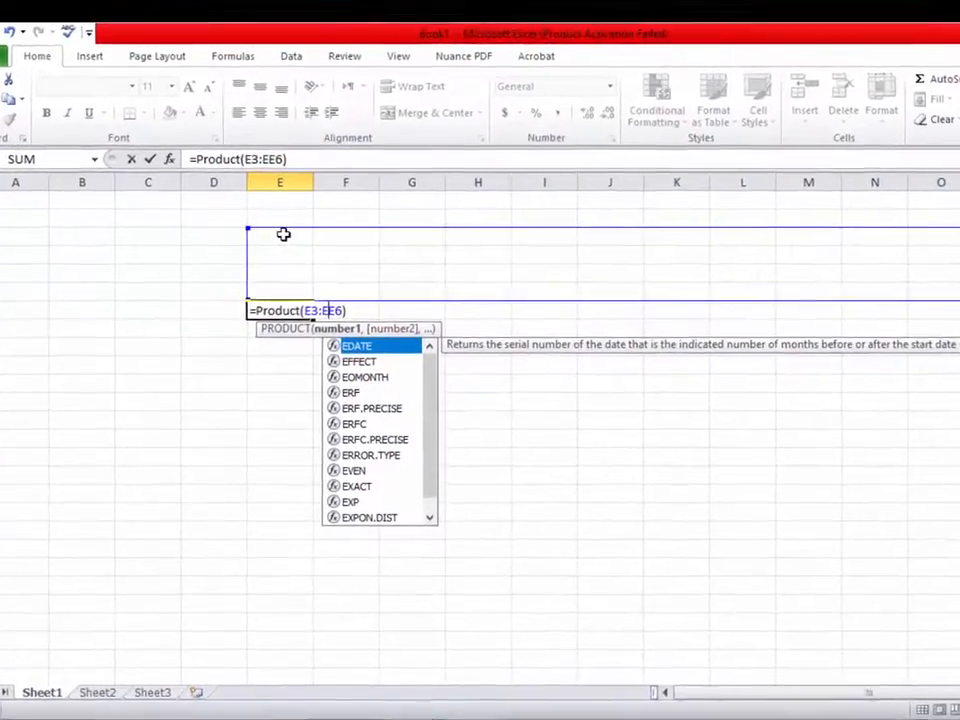
key("BackSpace")
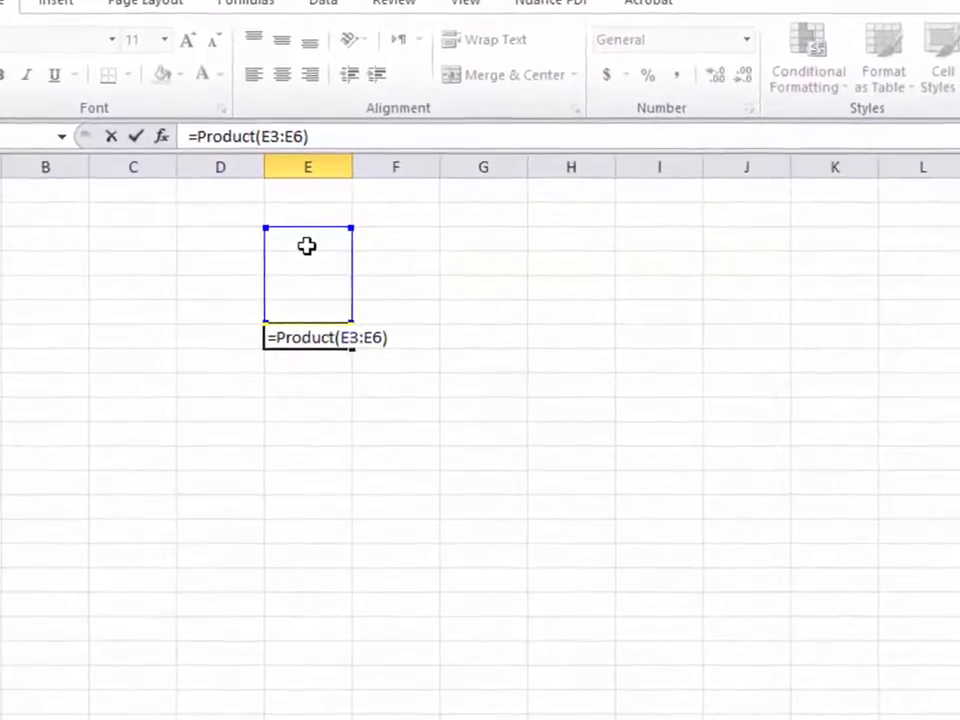
key("Return")
Enter 12, 3 and 4 into cells E3, E4 and E5
left_click(307, 243)
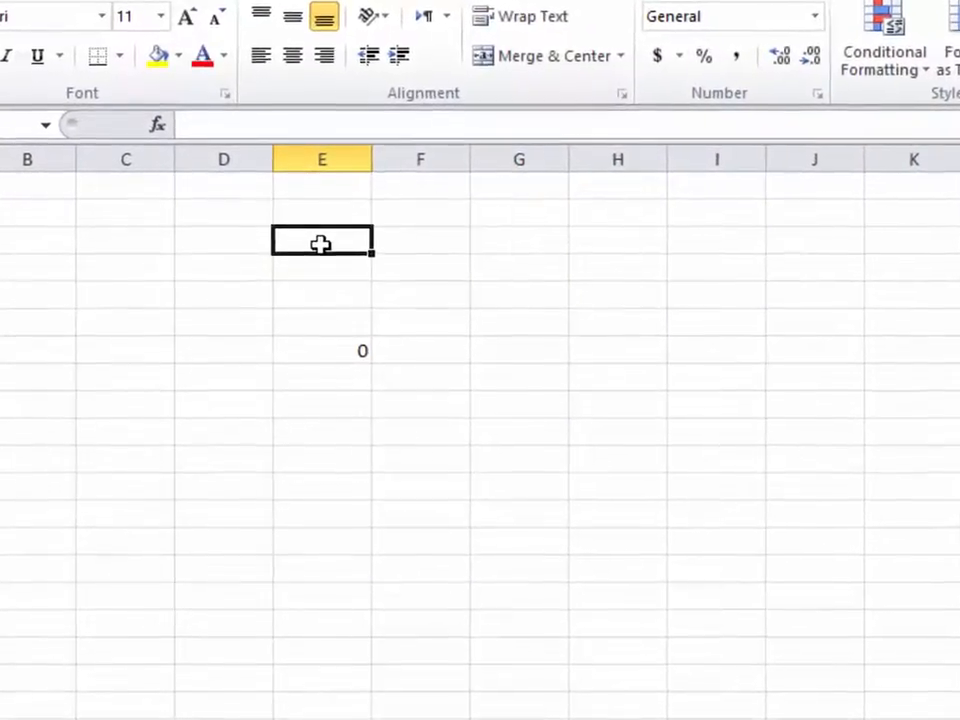
type("1")
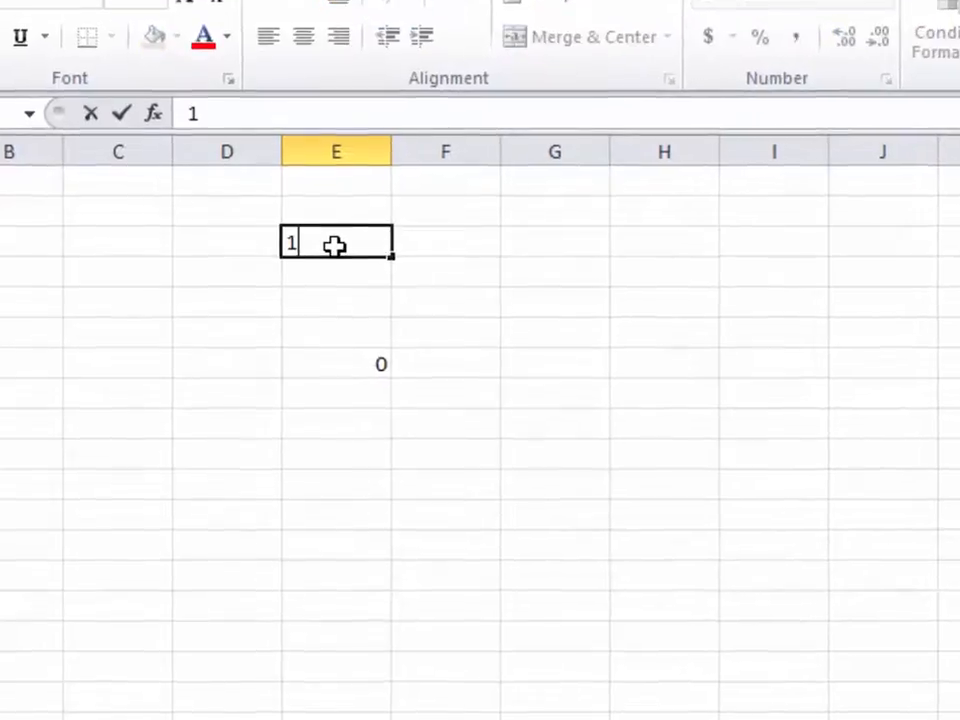
type("2")
key("Return")
type("3")
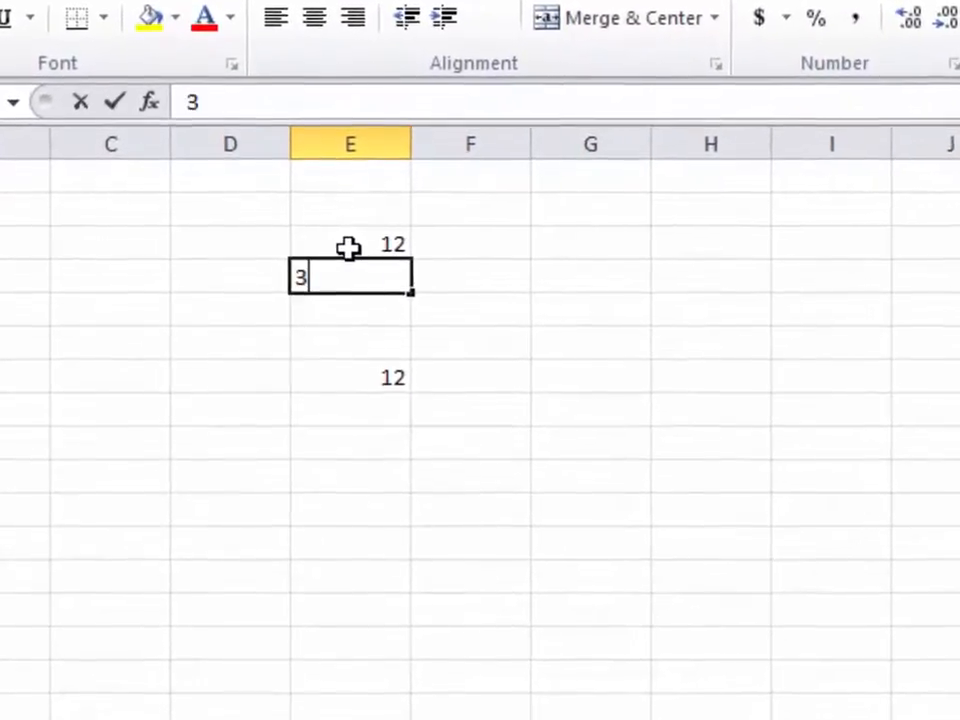
key("Return")
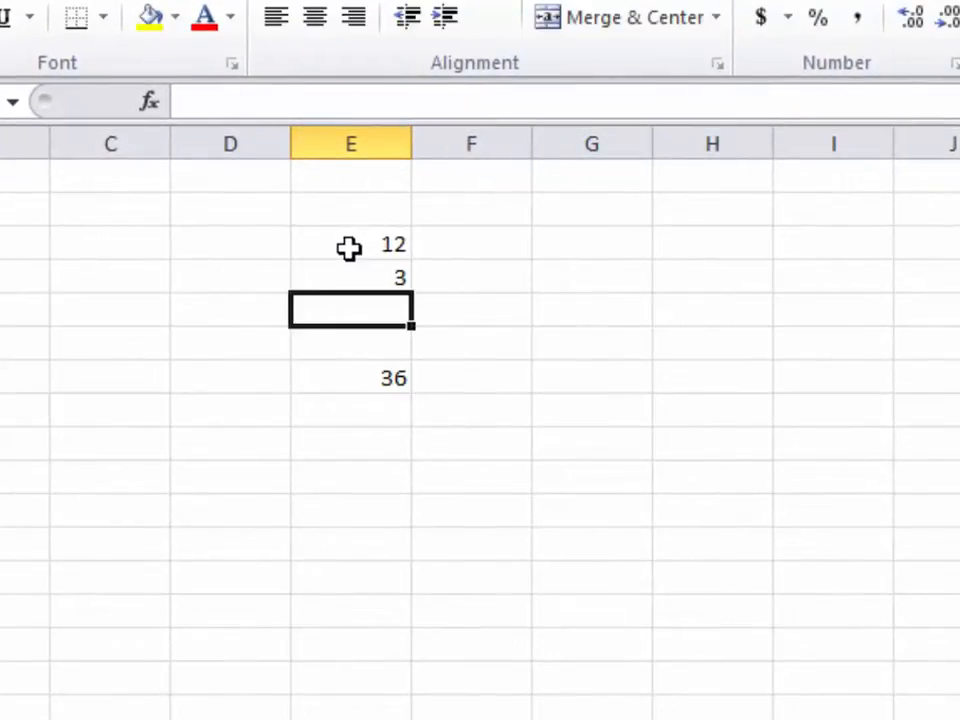
type("4")
key("Return")
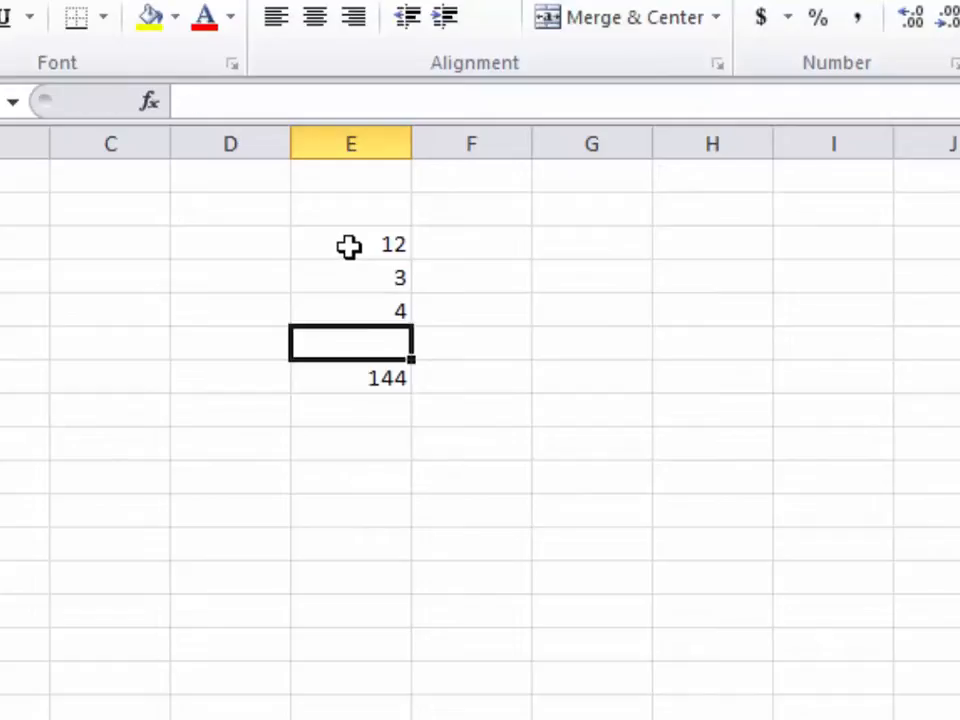
Type 5 in E6, then clear it so E7's product shows 144
type("5")
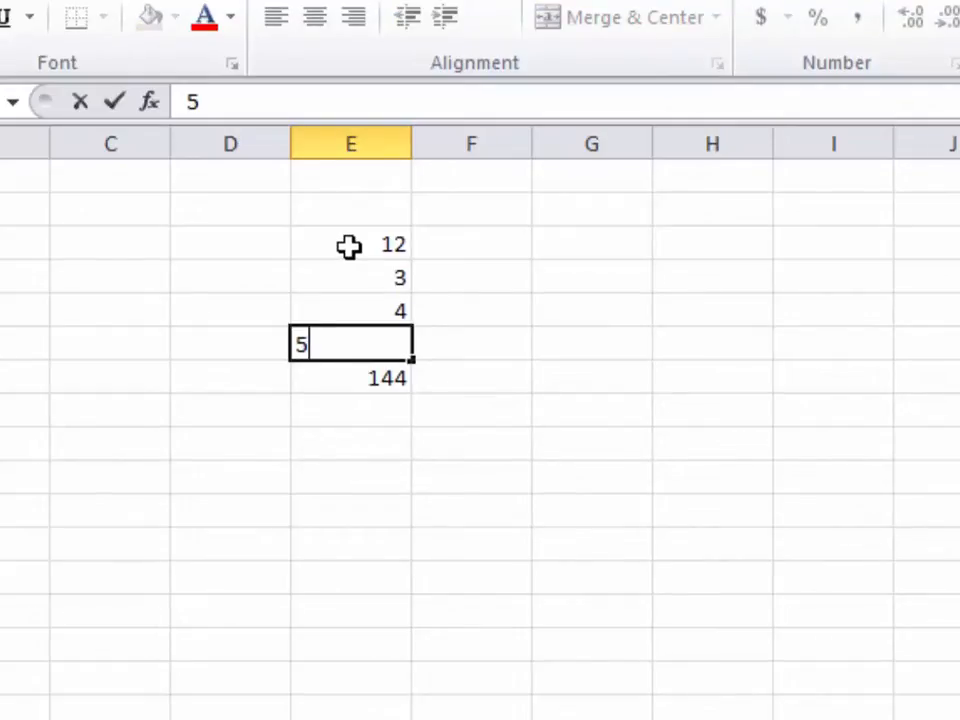
key("Return")
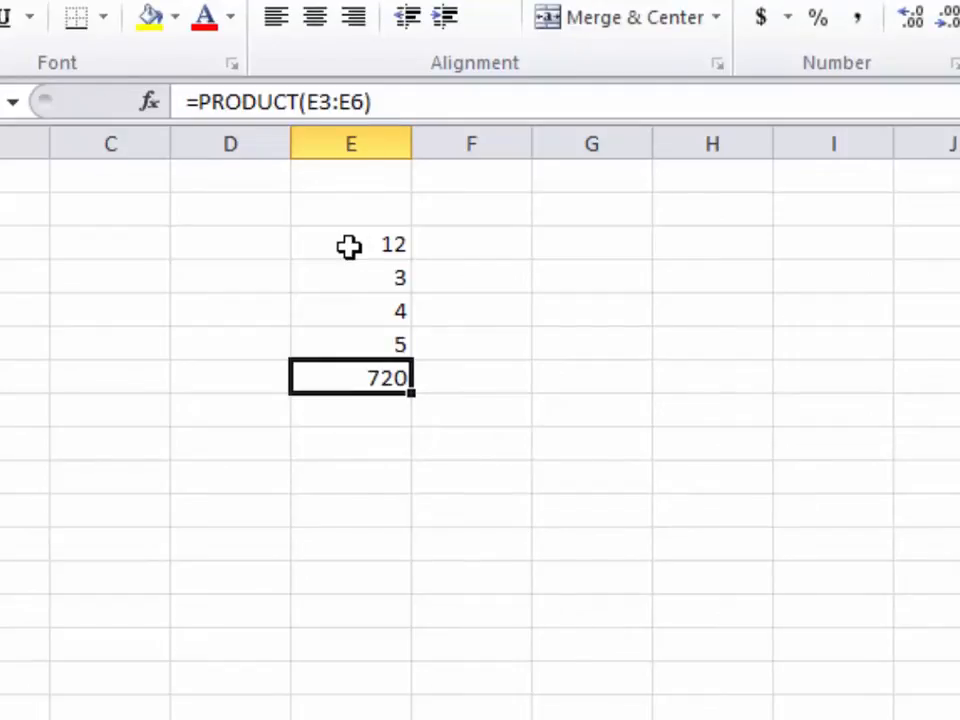
key("Up")
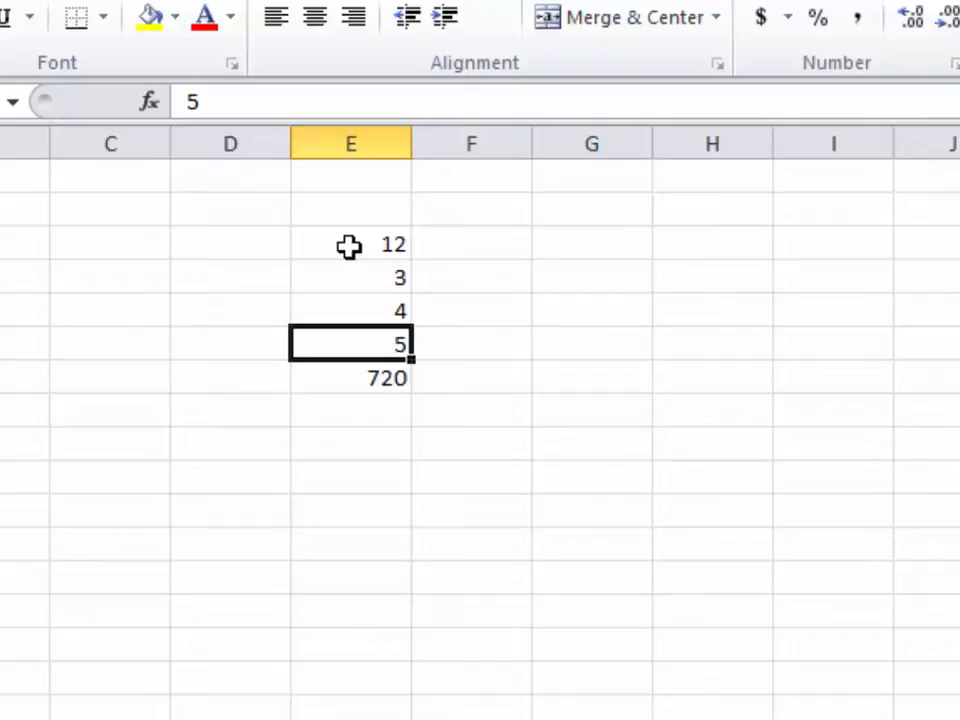
key("Delete")
key("Down")
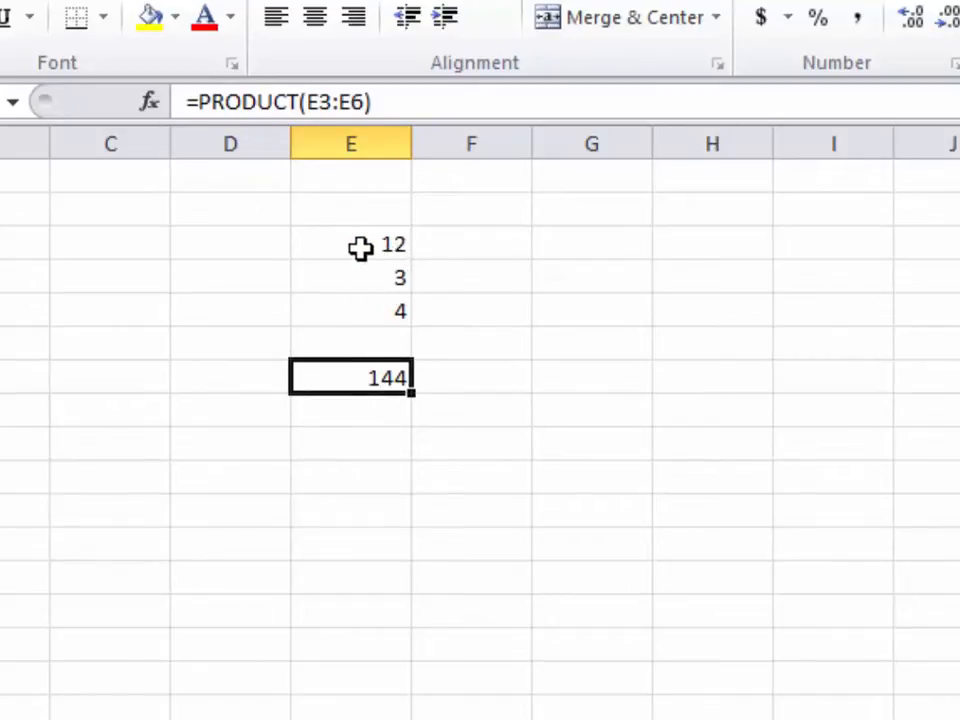
left_click(382, 343)
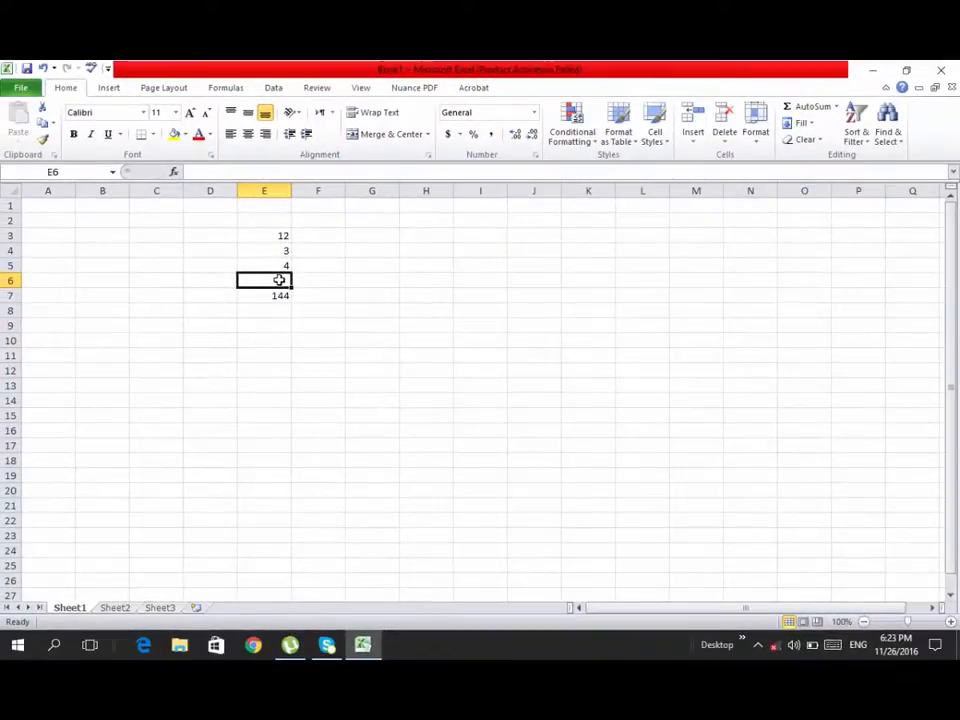
Re-enter 4 in E5 and put 9 in E6 so E7 shows 1296
left_click(280, 266)
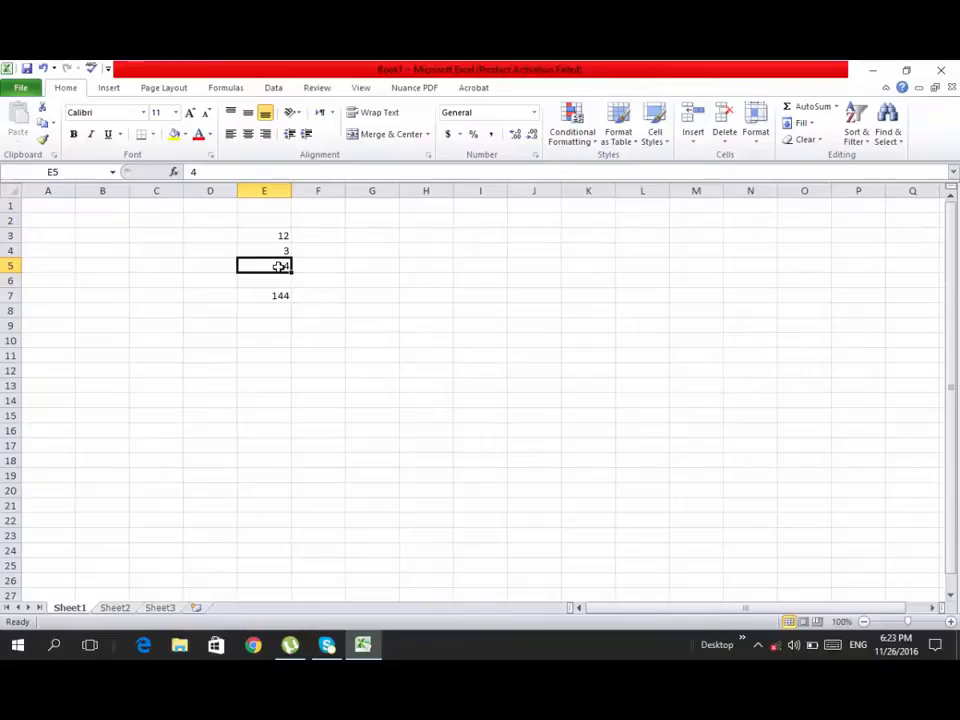
key("Delete")
type("4")
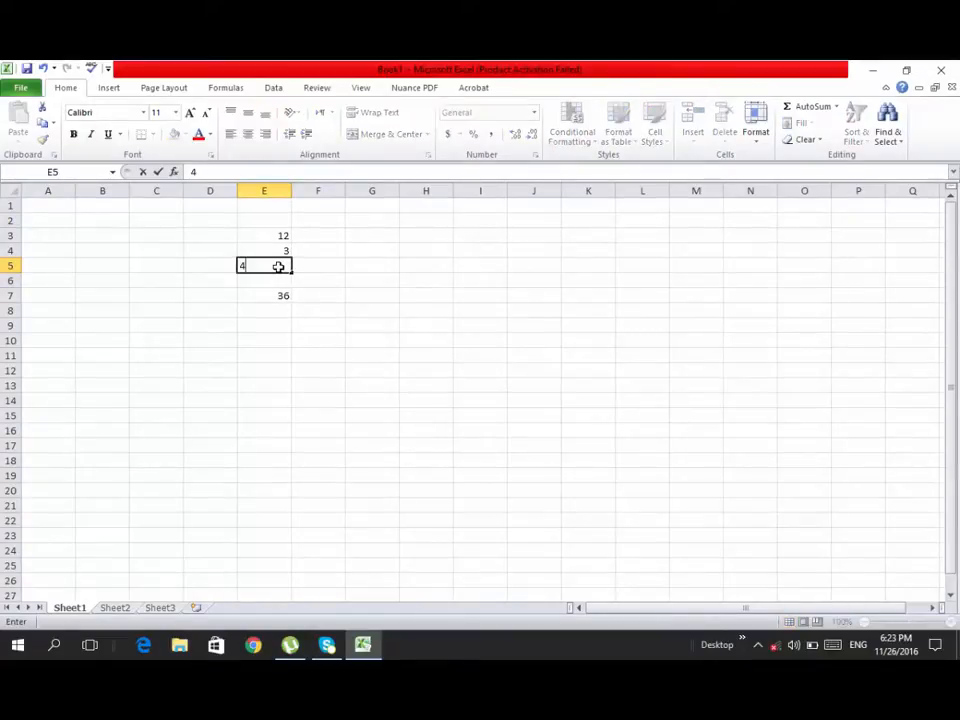
key("Return")
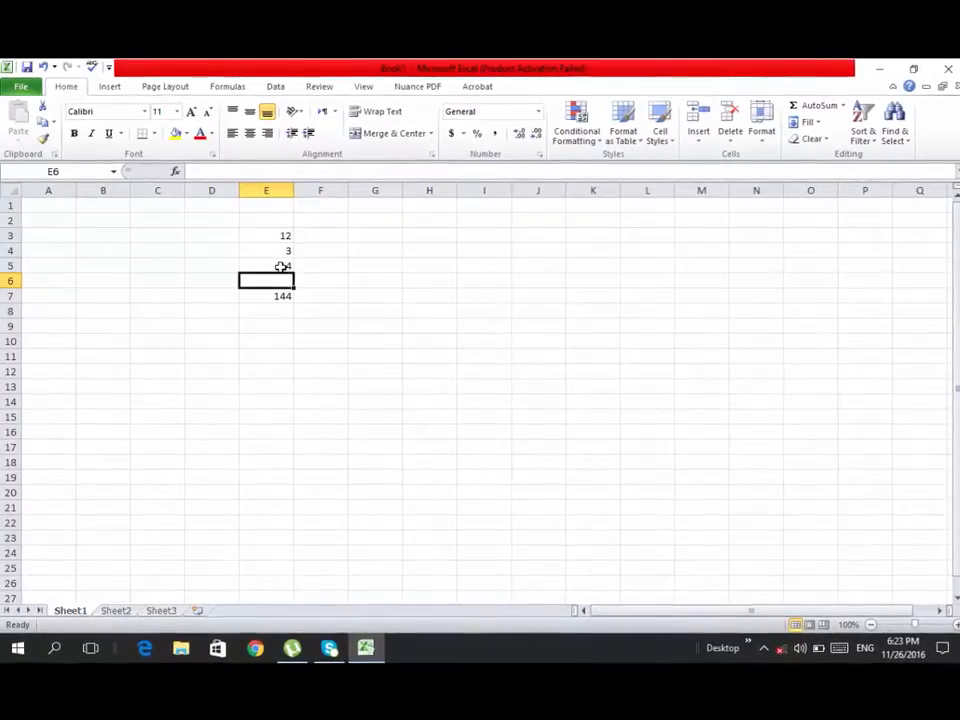
type("9")
key("Return")
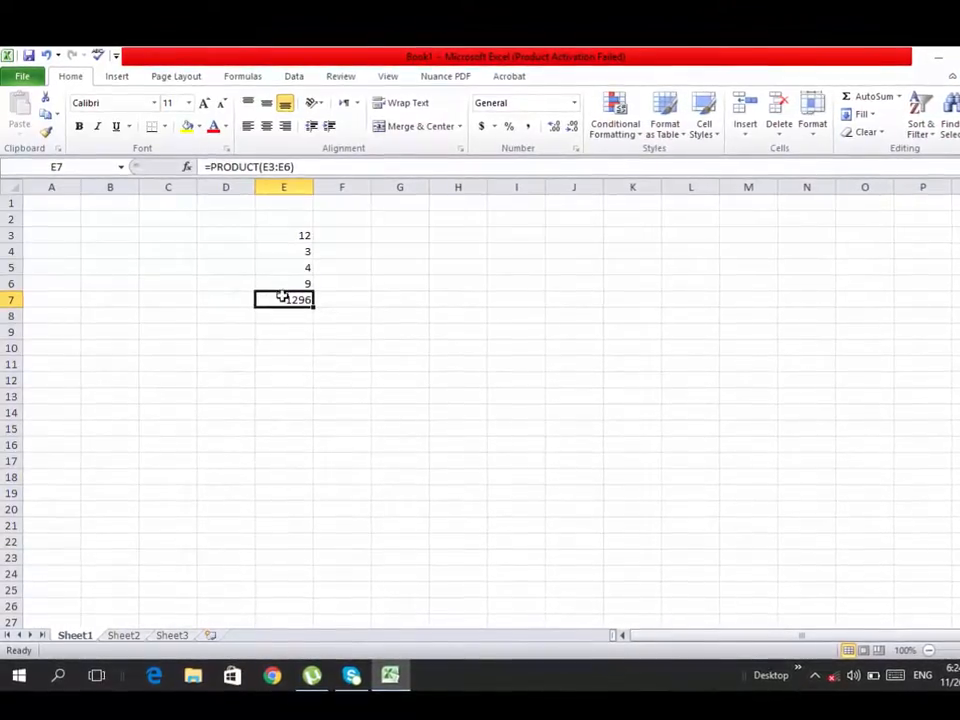
Replace PRODUCT with Average in E7's formula so it displays 7
double_click(282, 297)
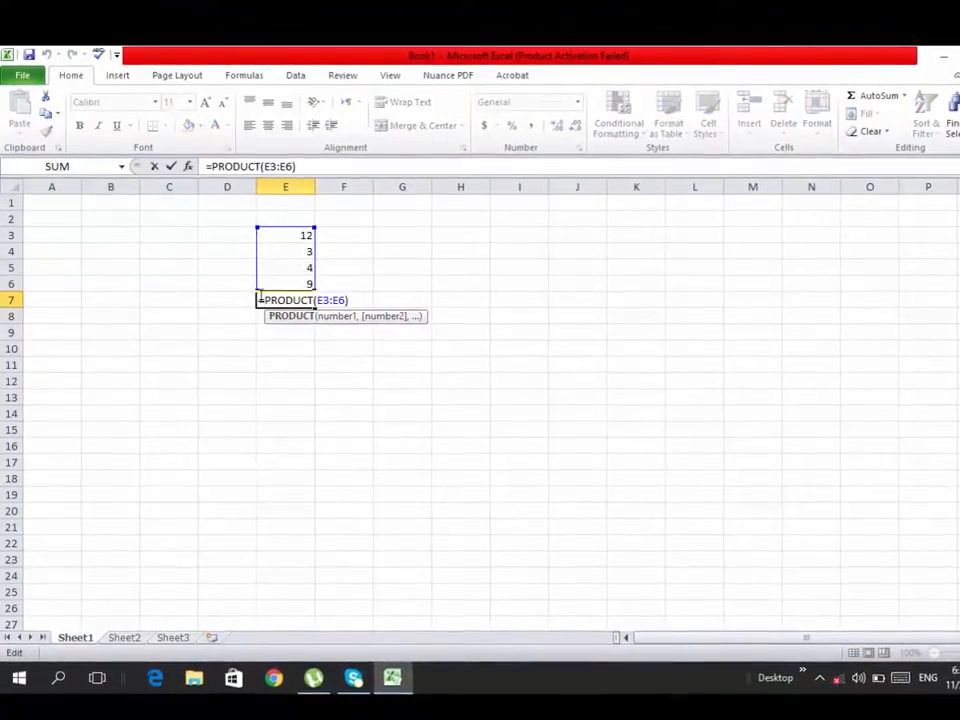
left_click_drag(266, 299, 316, 304)
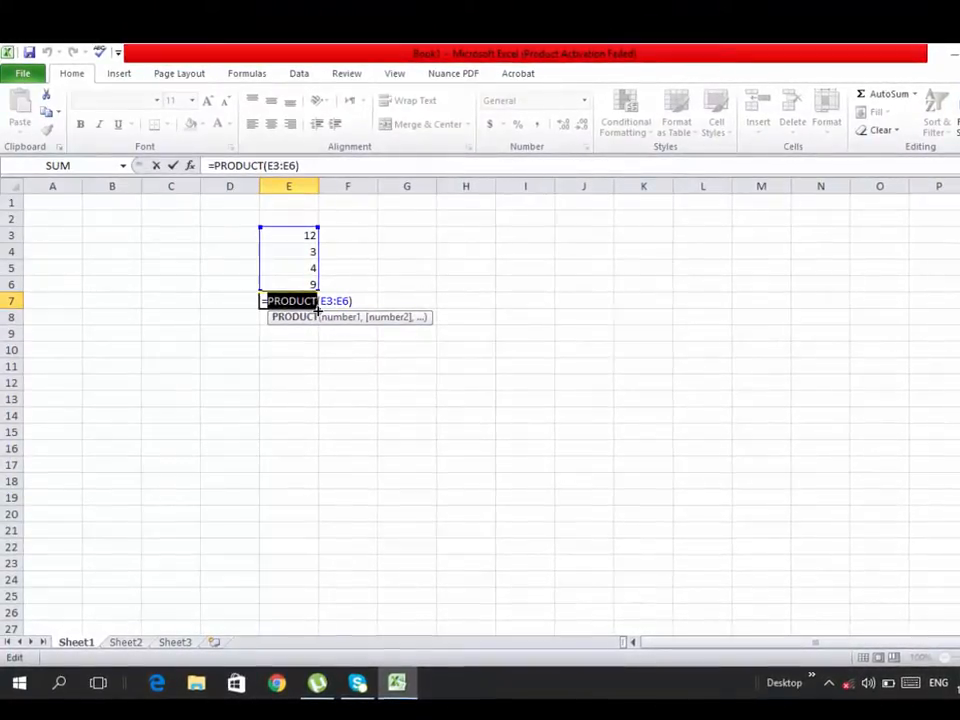
type("Average")
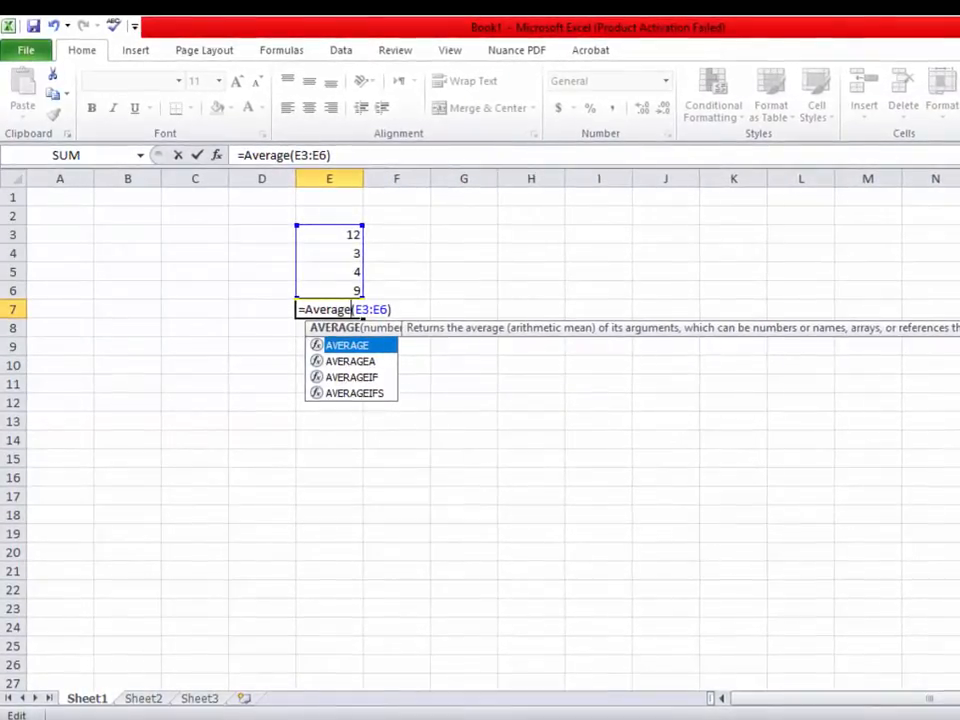
key("Return")
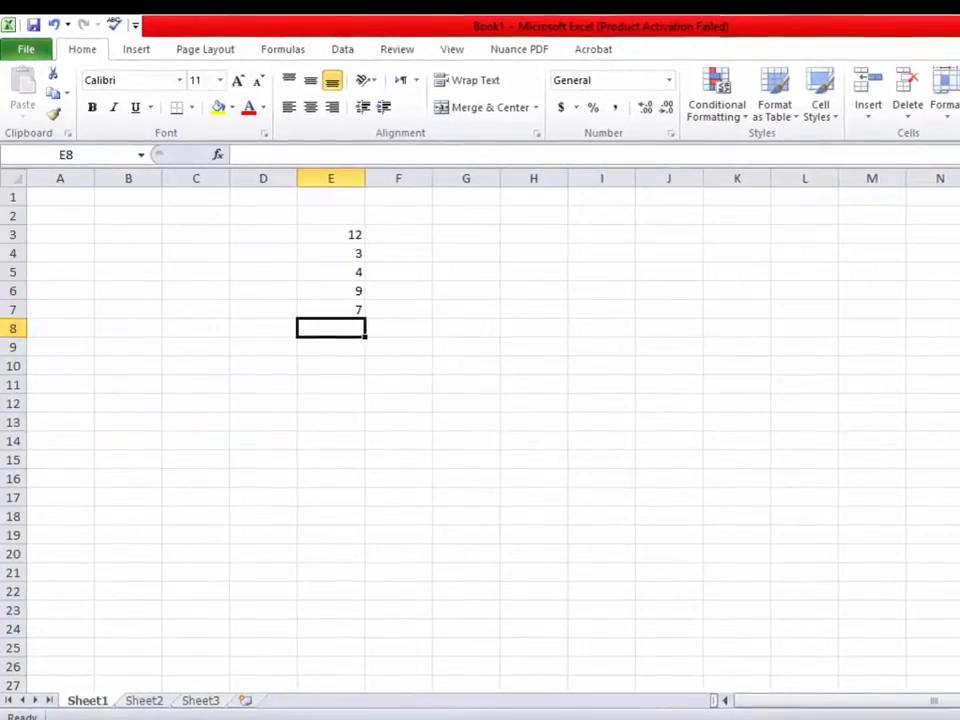
left_click(340, 309)
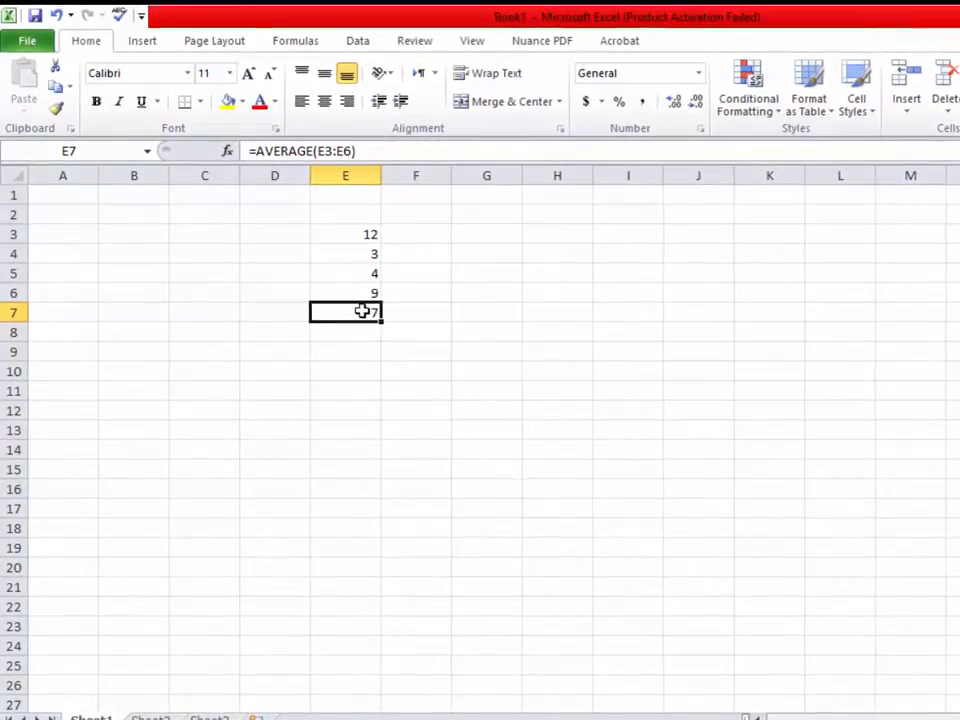
Reopen E7 and highlight the AVERAGE function name in its formula
double_click(361, 311)
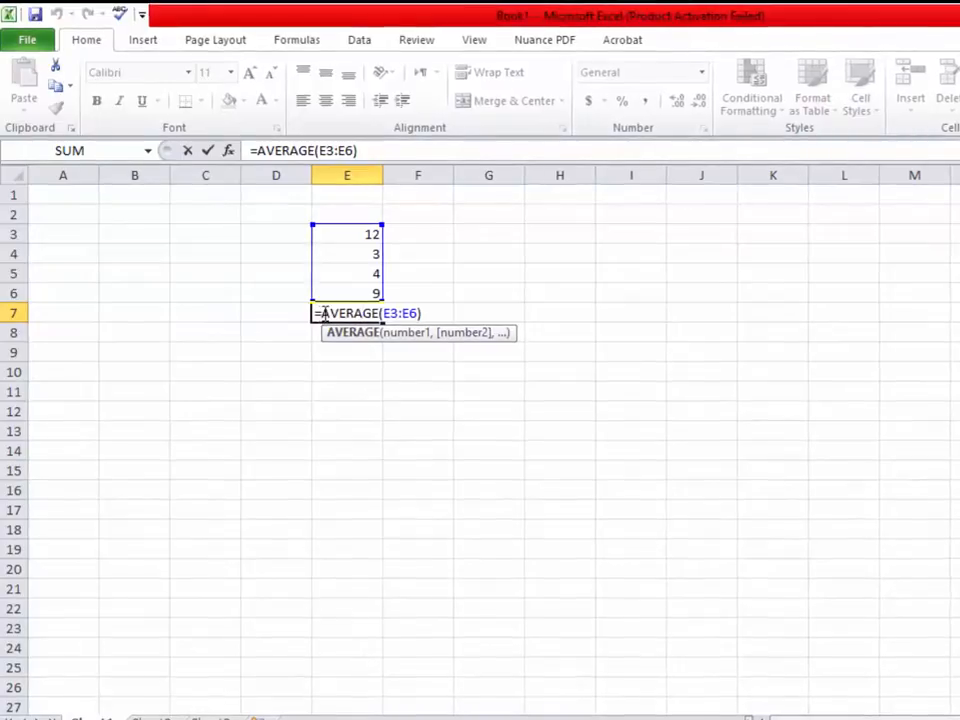
left_click_drag(322, 313, 388, 315)
Replace AVERAGE with power in E7's formula, producing a too-few-arguments error
left_click(389, 317)
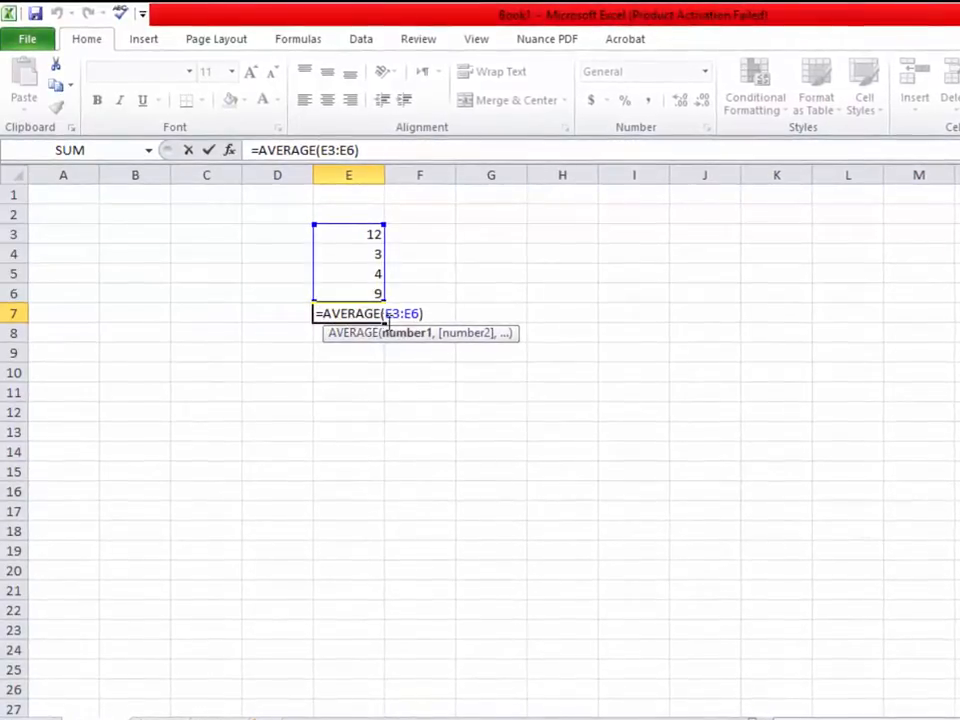
type("P")
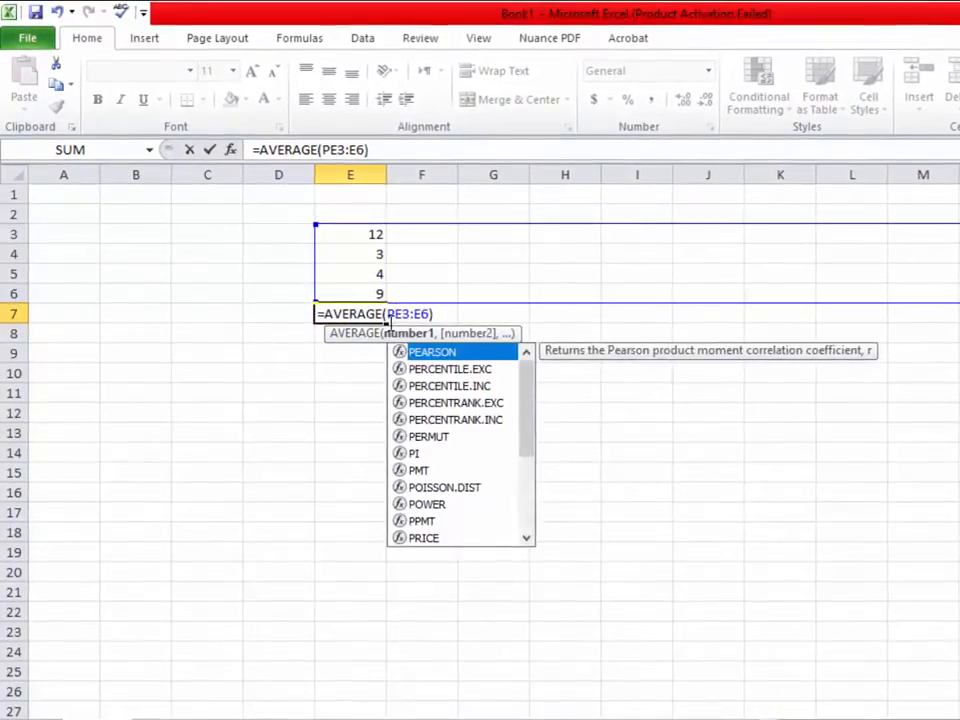
key("BackSpace")
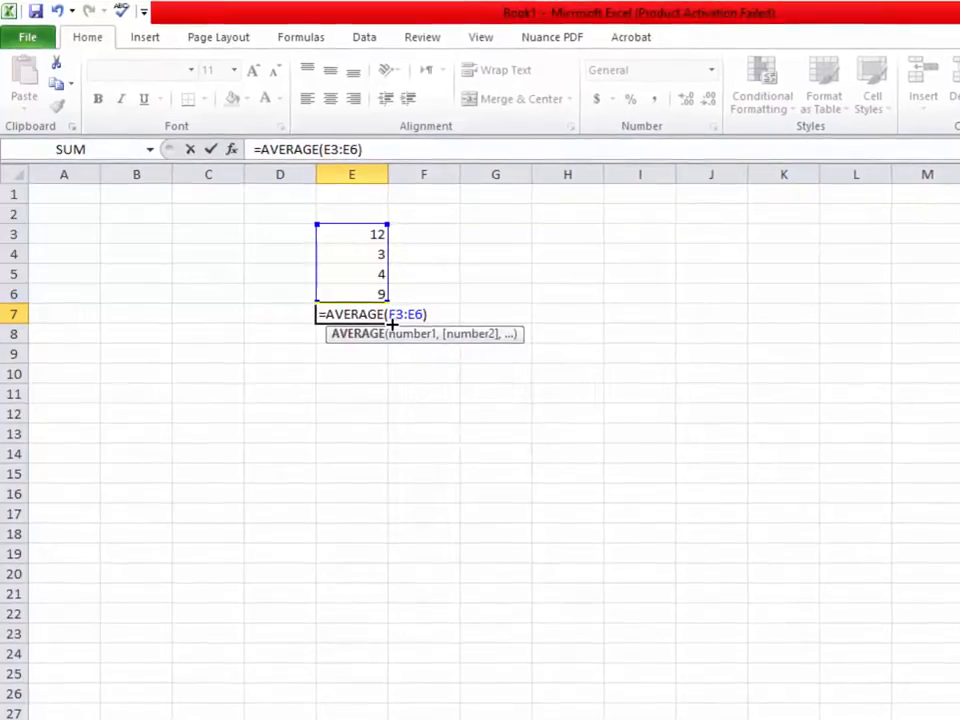
key("BackSpace")
key("BackSpace")
key("BackSpace")
key("BackSpace")
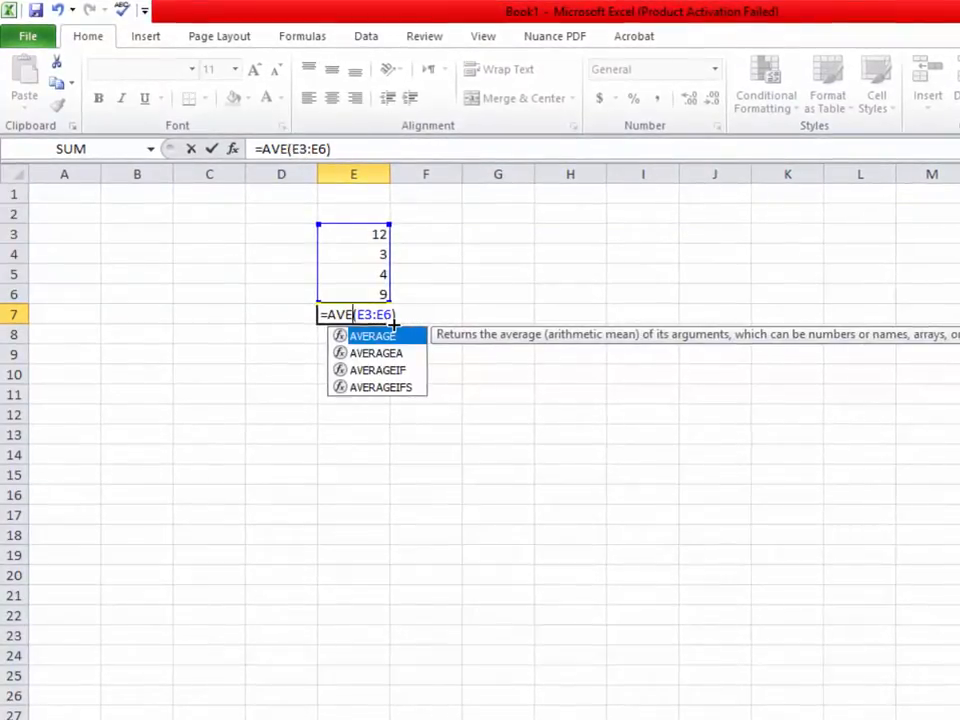
key("BackSpace")
key("BackSpace")
key("BackSpace")
type("pow")
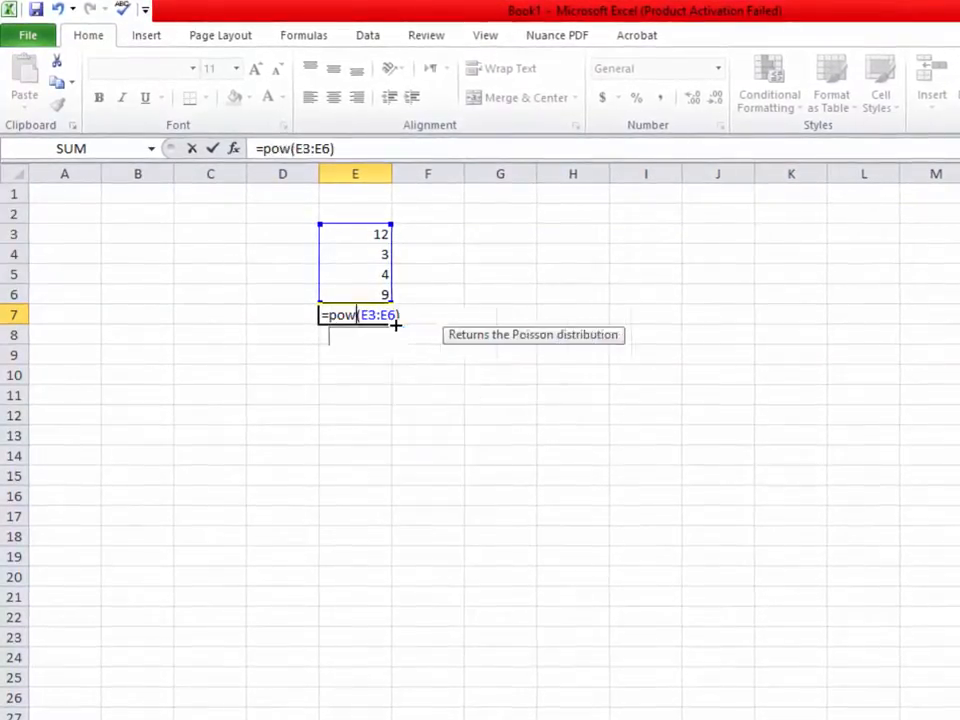
type("er")
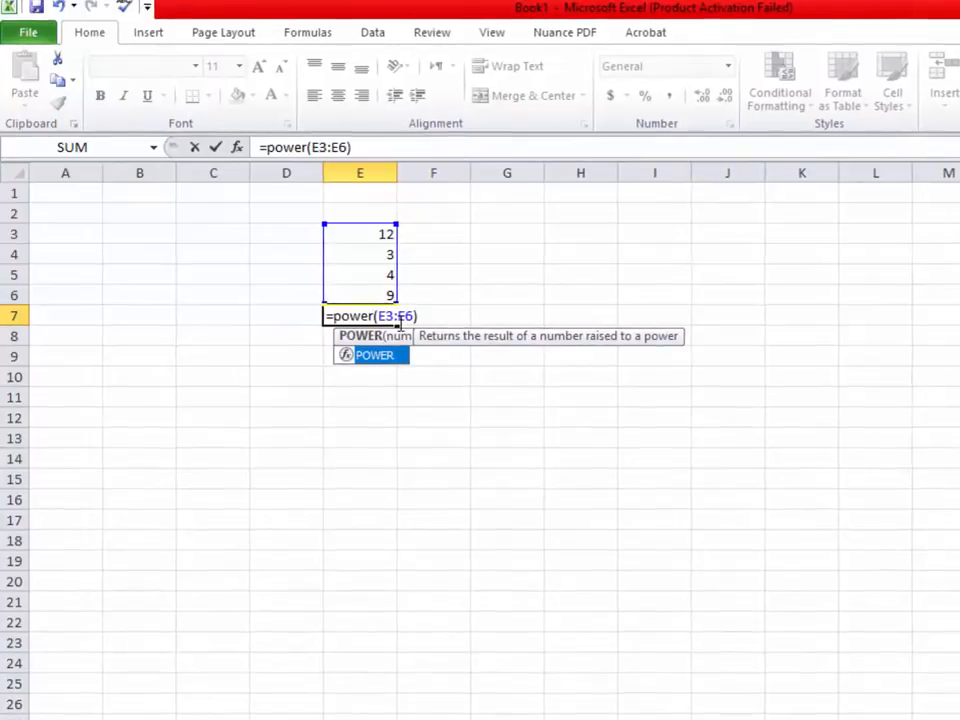
key("Return")
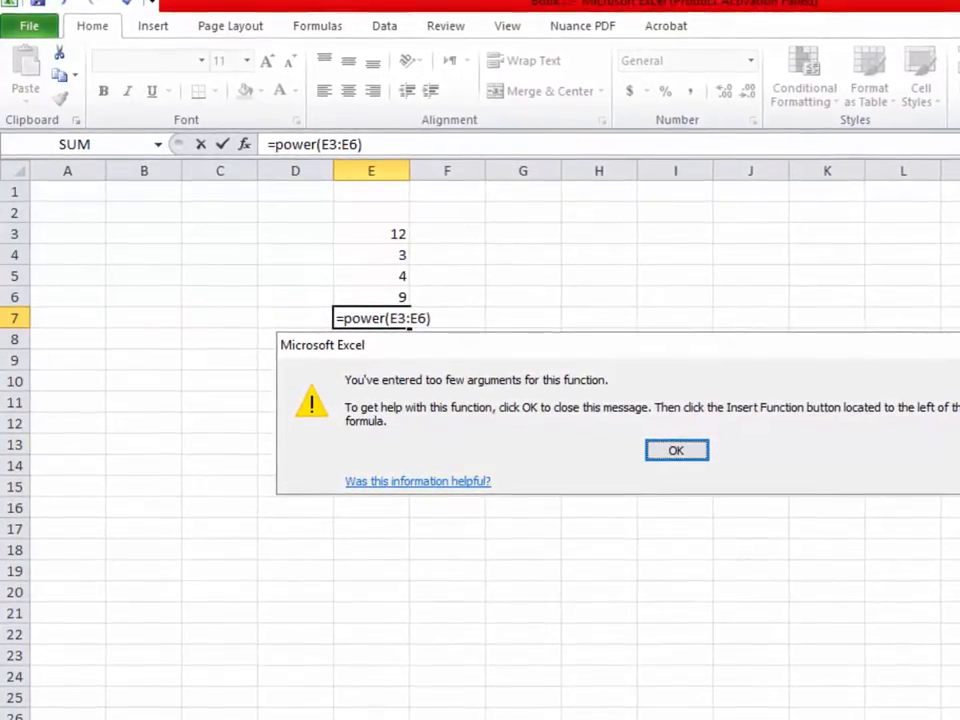
Try POWER with references E3:E4 and then E3, dismissing each too-few-arguments warning
left_click(680, 451)
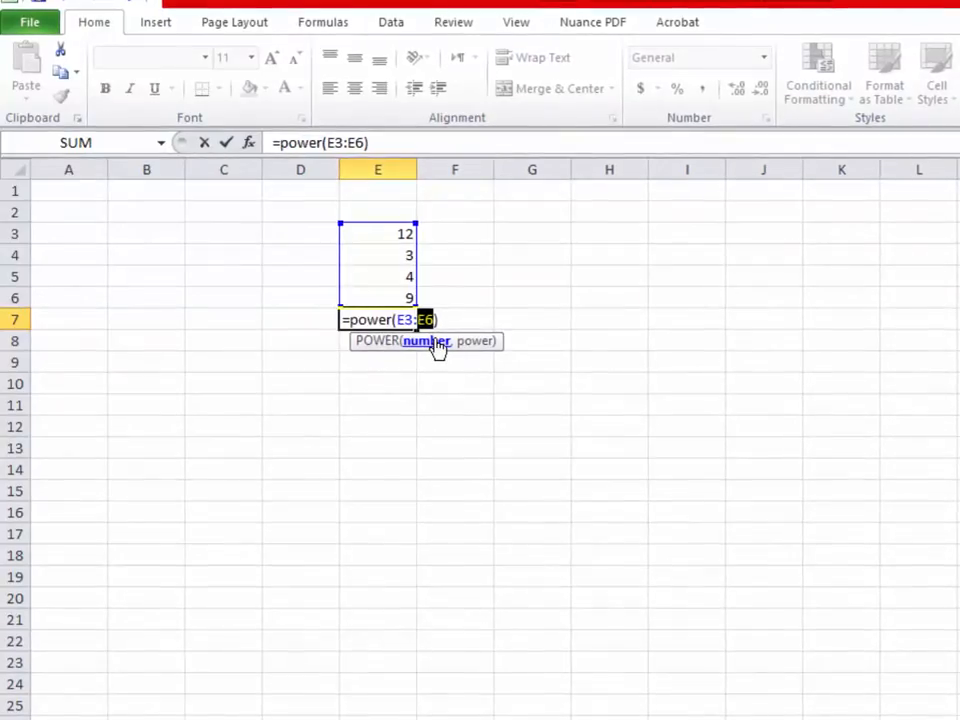
key("BackSpace")
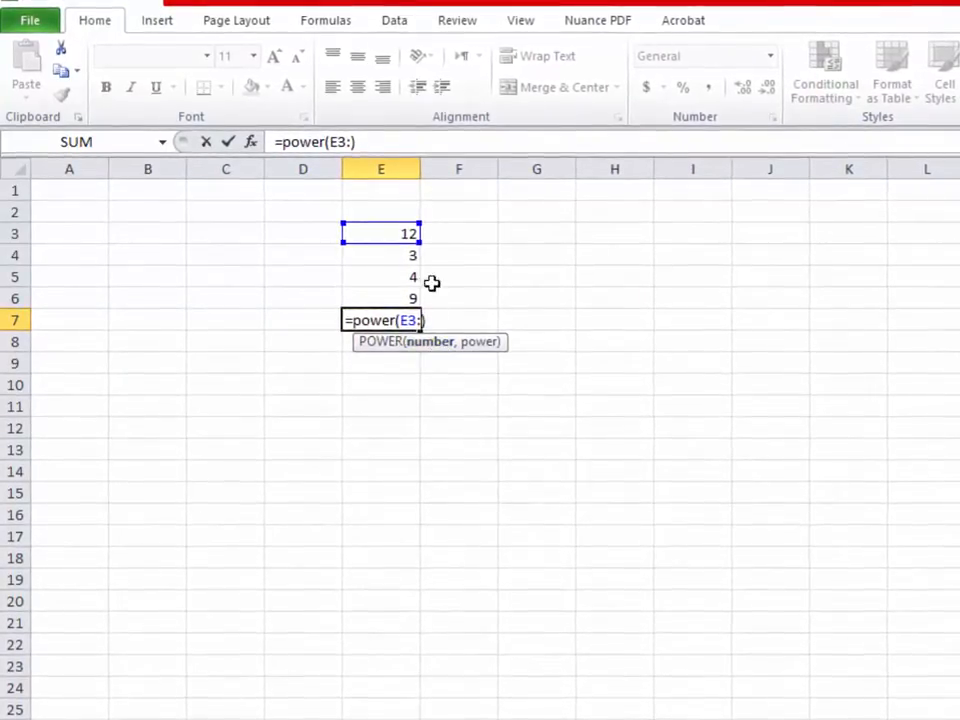
left_click(398, 255)
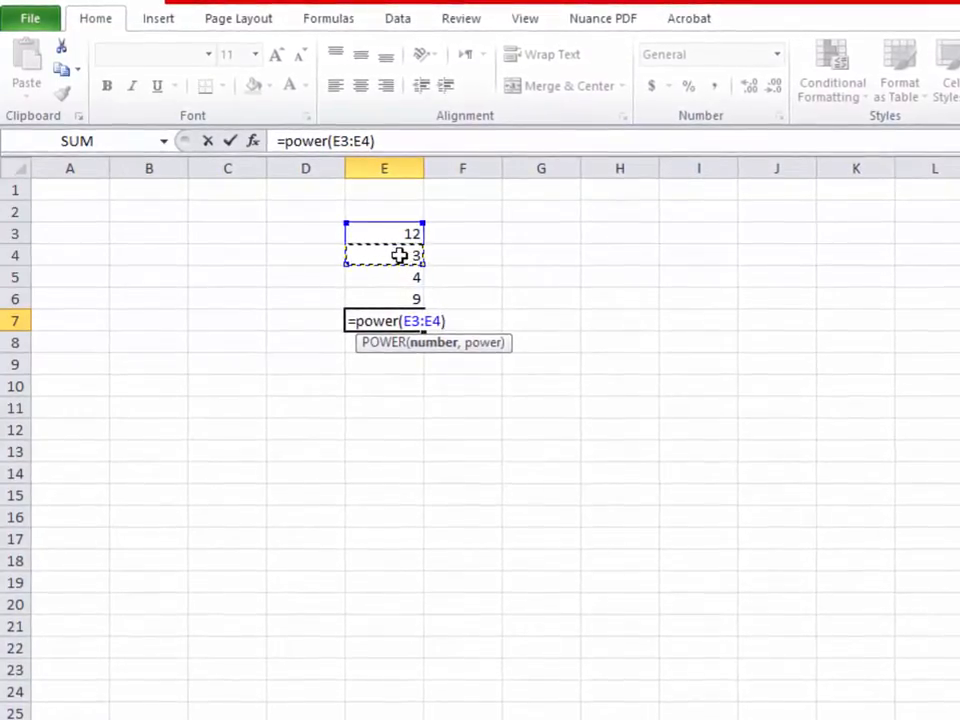
key("Return")
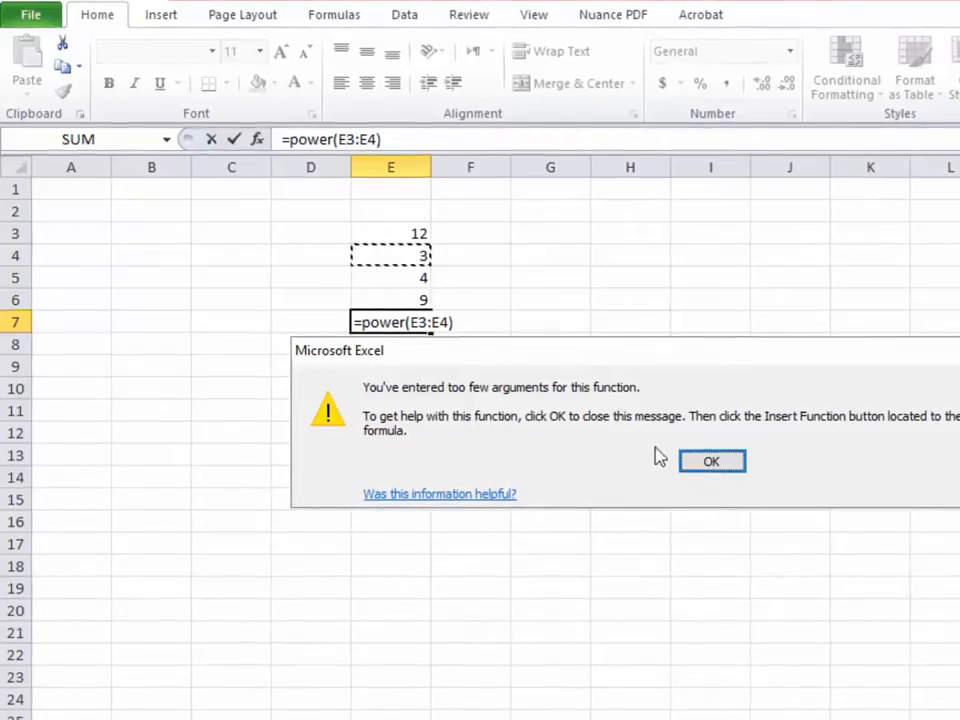
left_click(704, 463)
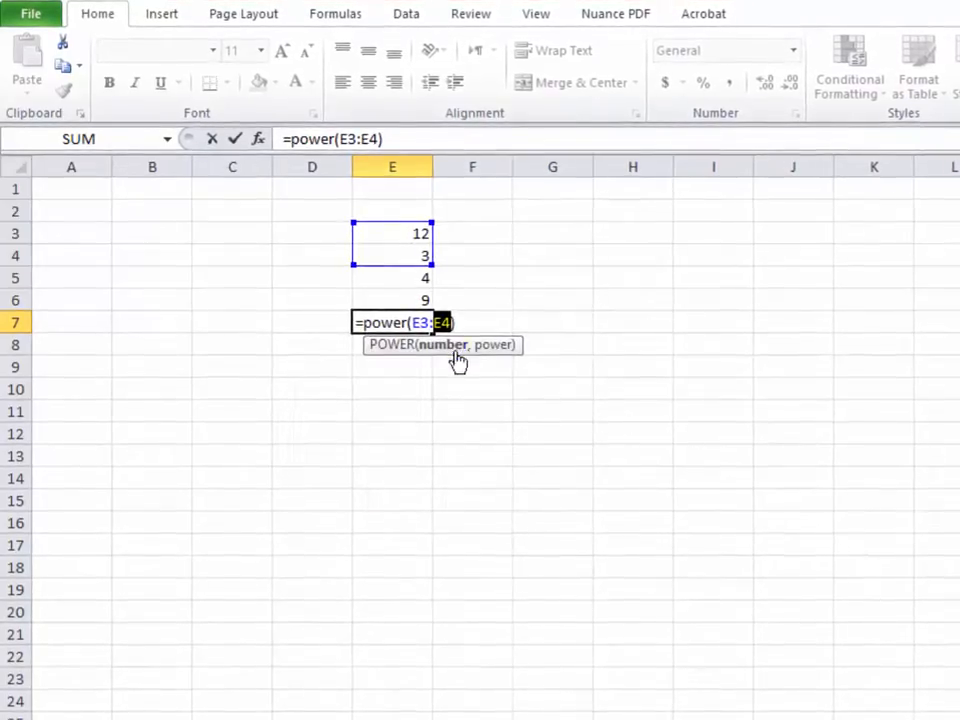
left_click(406, 233)
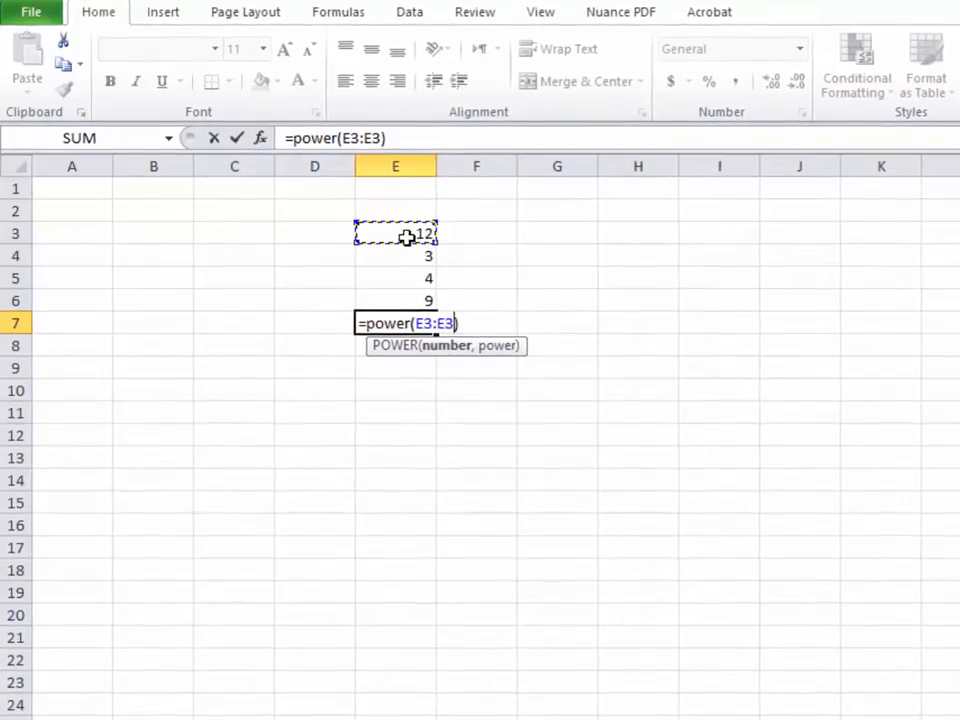
key("Return")
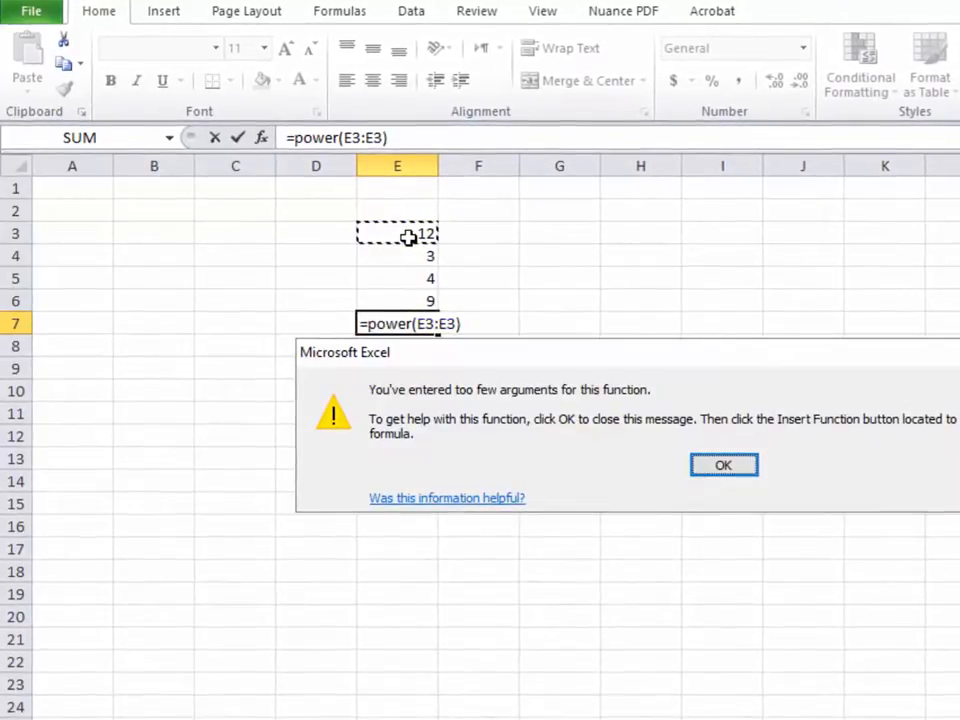
key("Return")
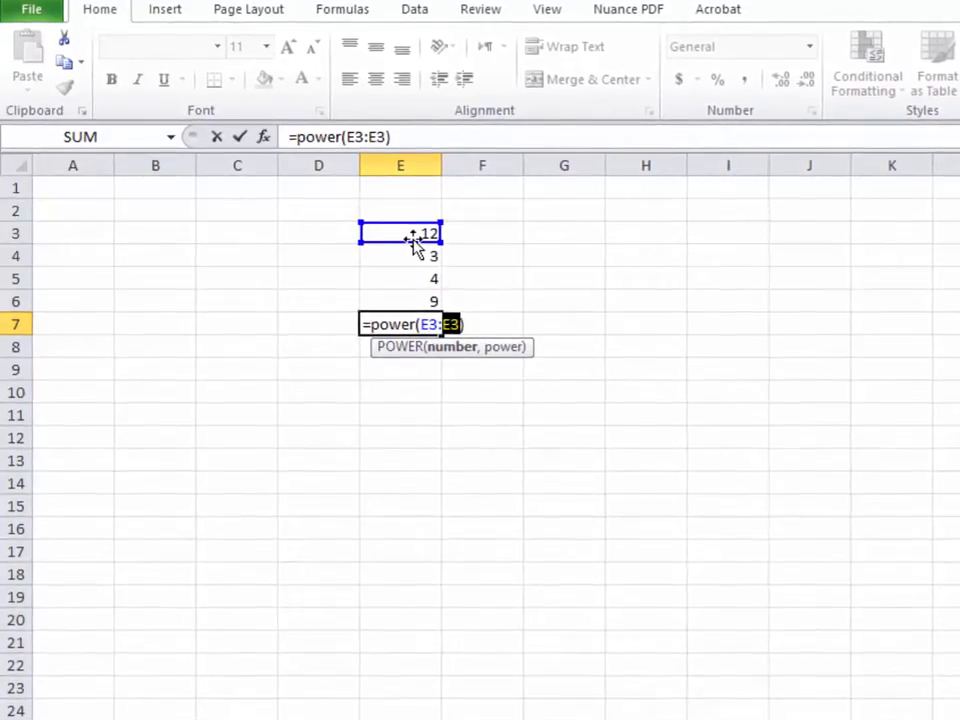
Replace the references with 2,2 so E7 holds =power(2,2) and shows 4
key("BackSpace")
key("BackSpace")
key("BackSpace")
key("BackSpace")
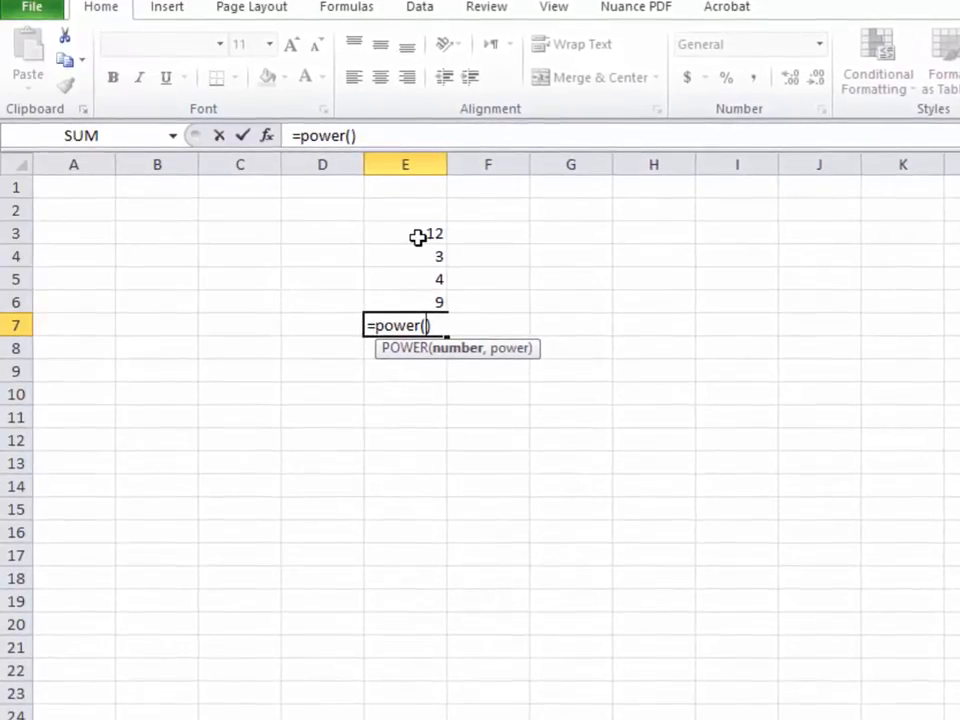
type("2")
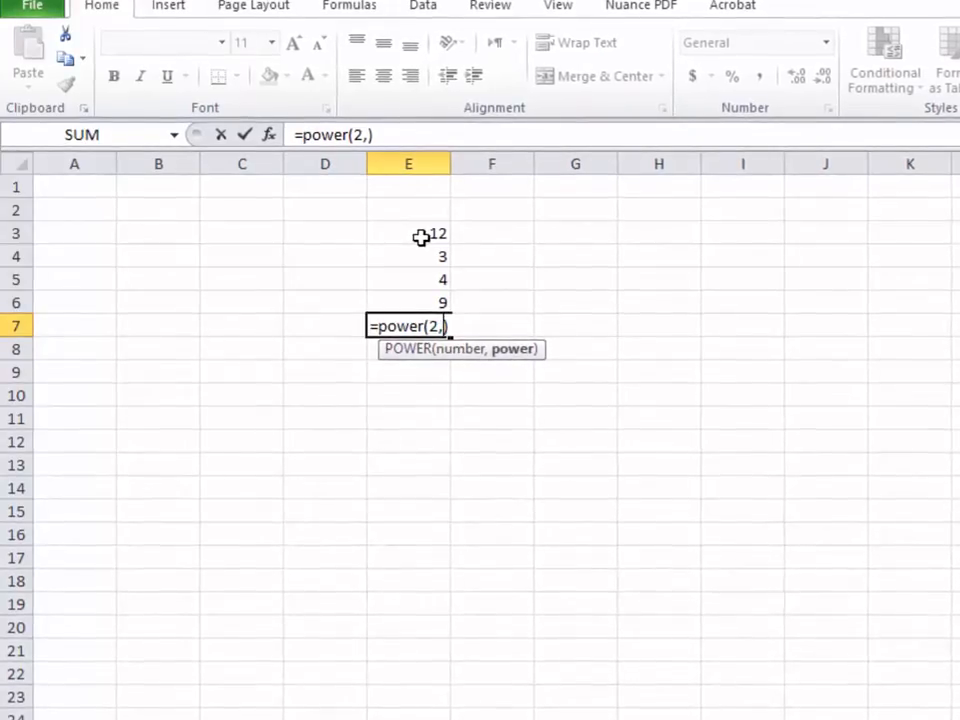
type(",2")
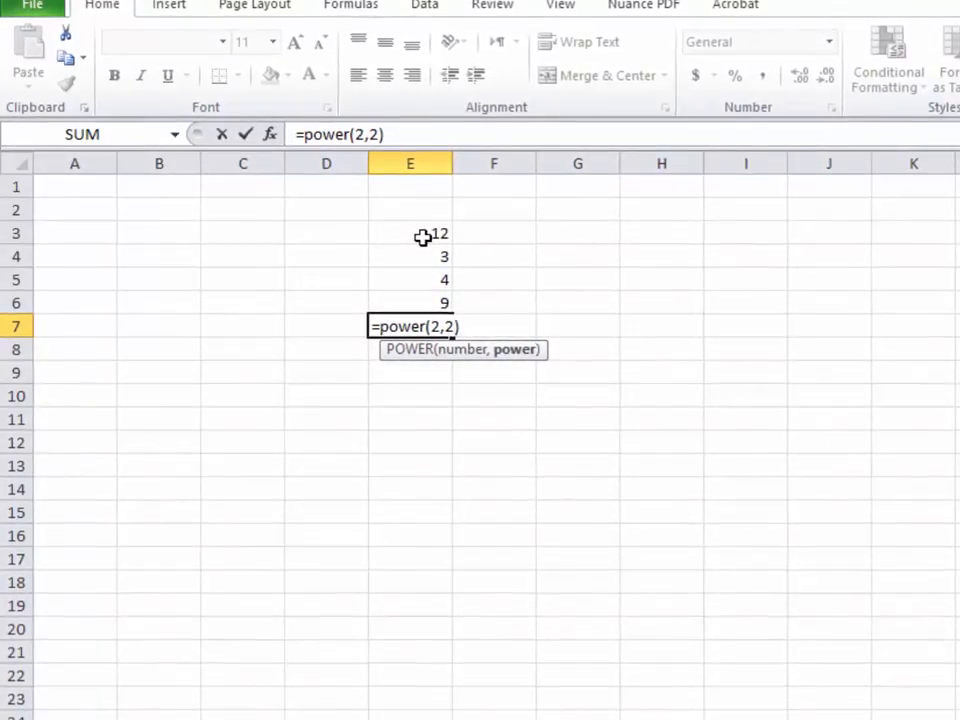
key("Return")
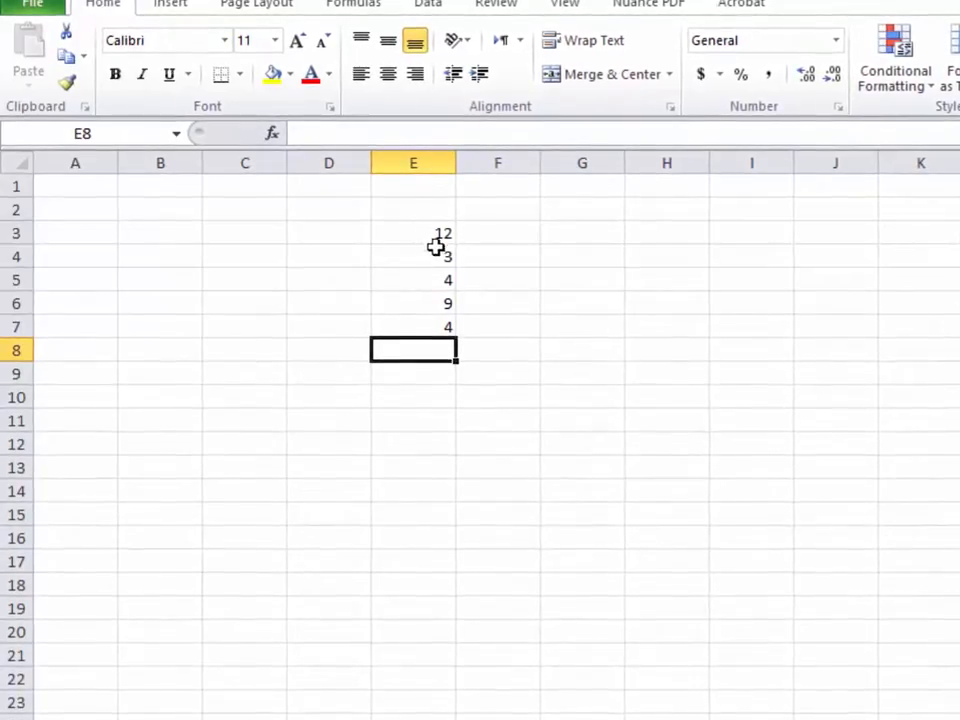
Enter =POWER(3,5) in cell F10 so it displays 243
double_click(487, 399)
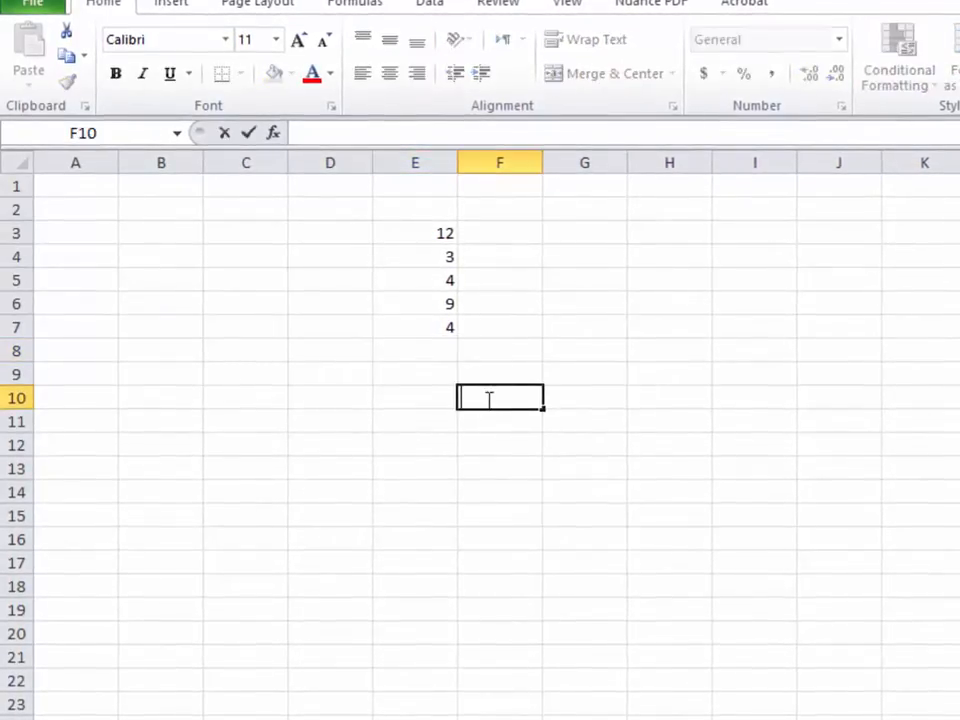
type("=")
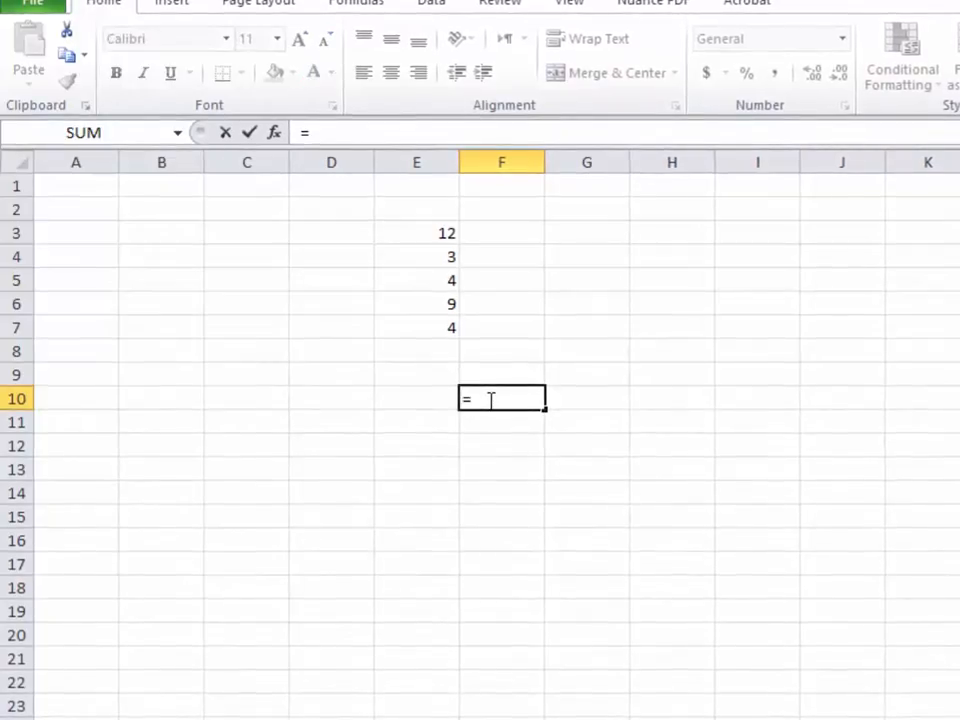
type("power")
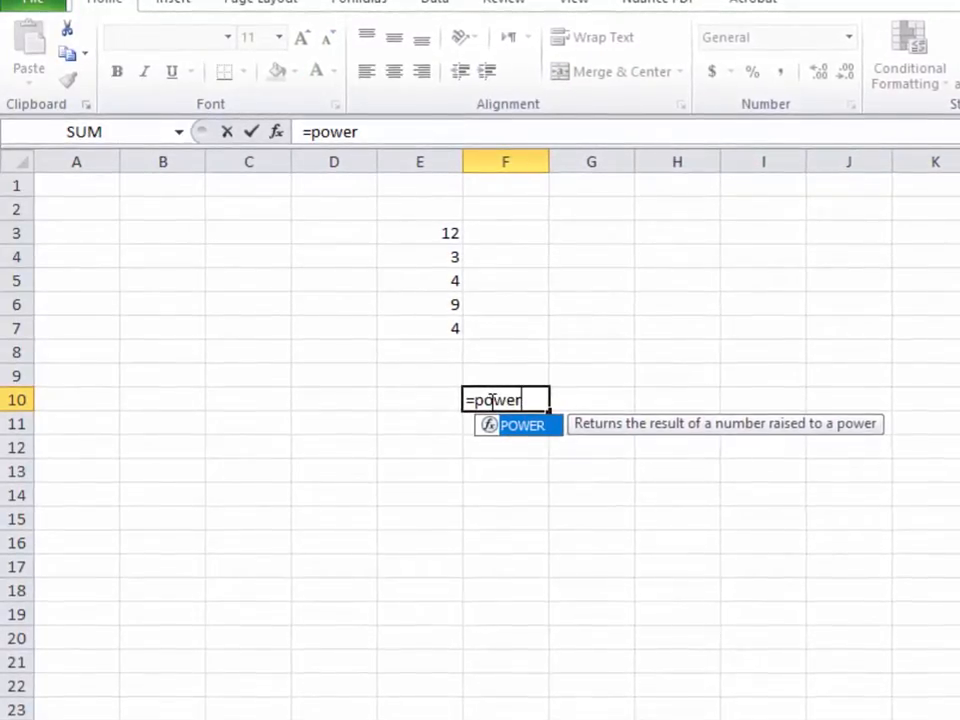
type("(")
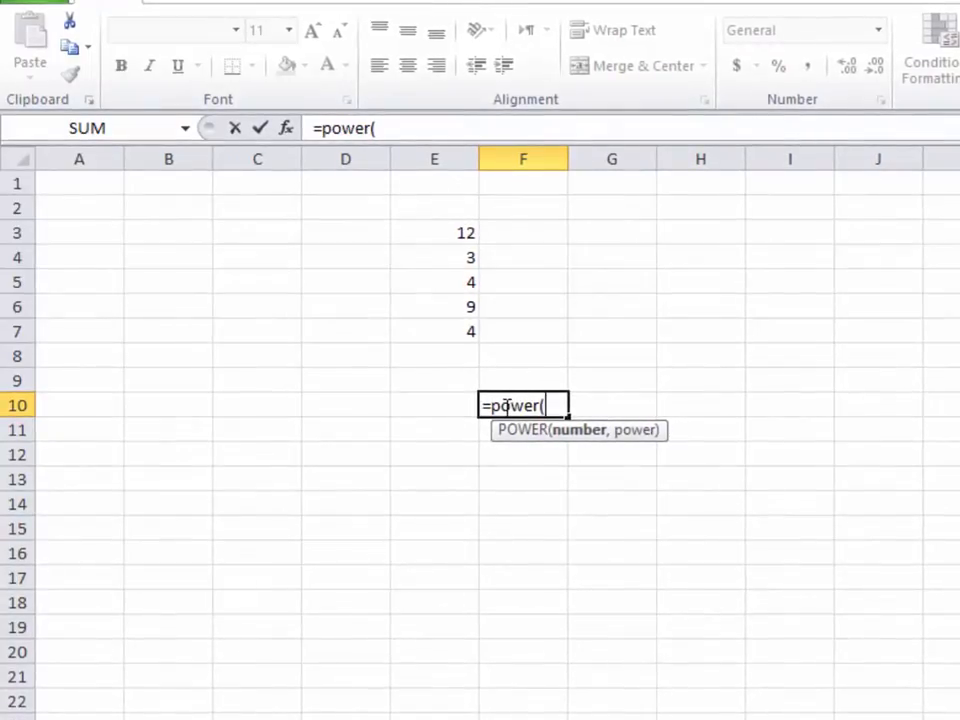
type(",")
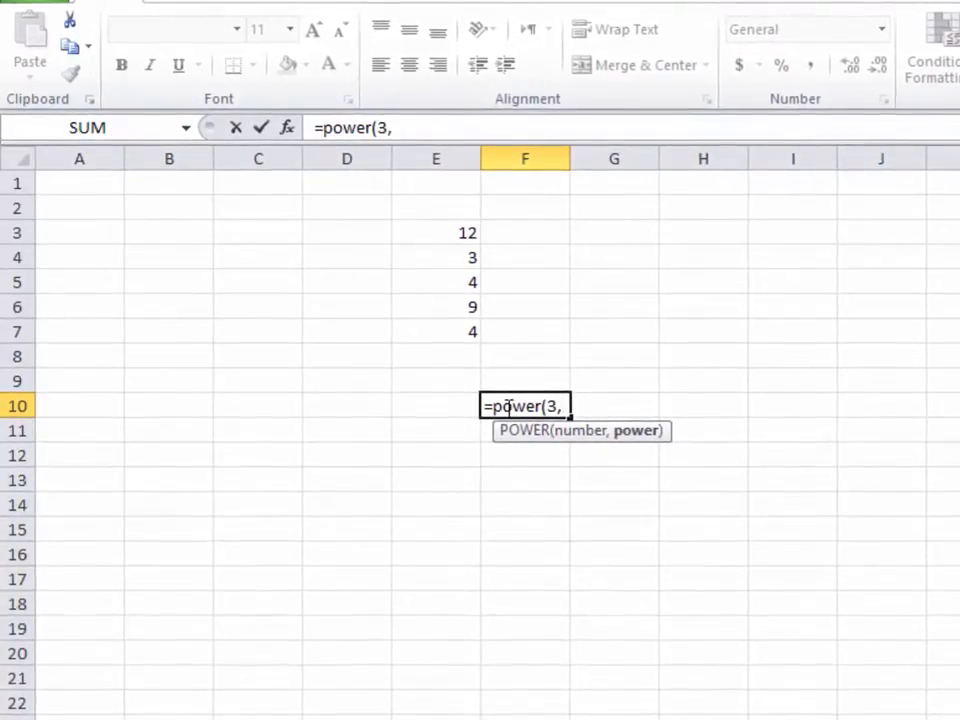
type("5")
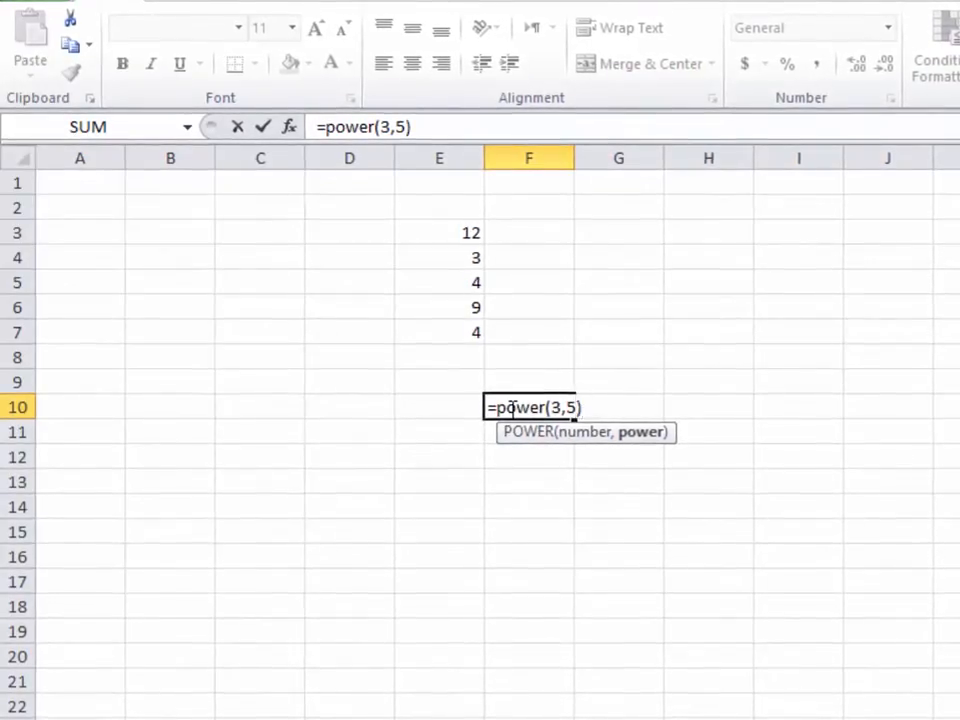
key("Return")
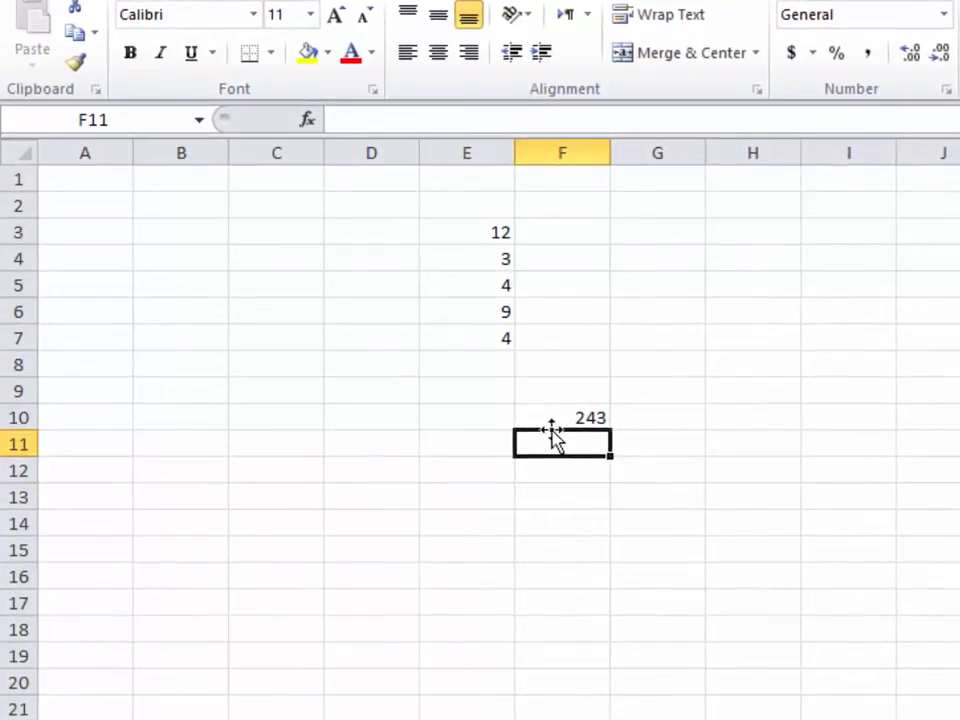
double_click(549, 446)
Enter =POWER(55,3) in cell F11 so it displays 166375
type("=")
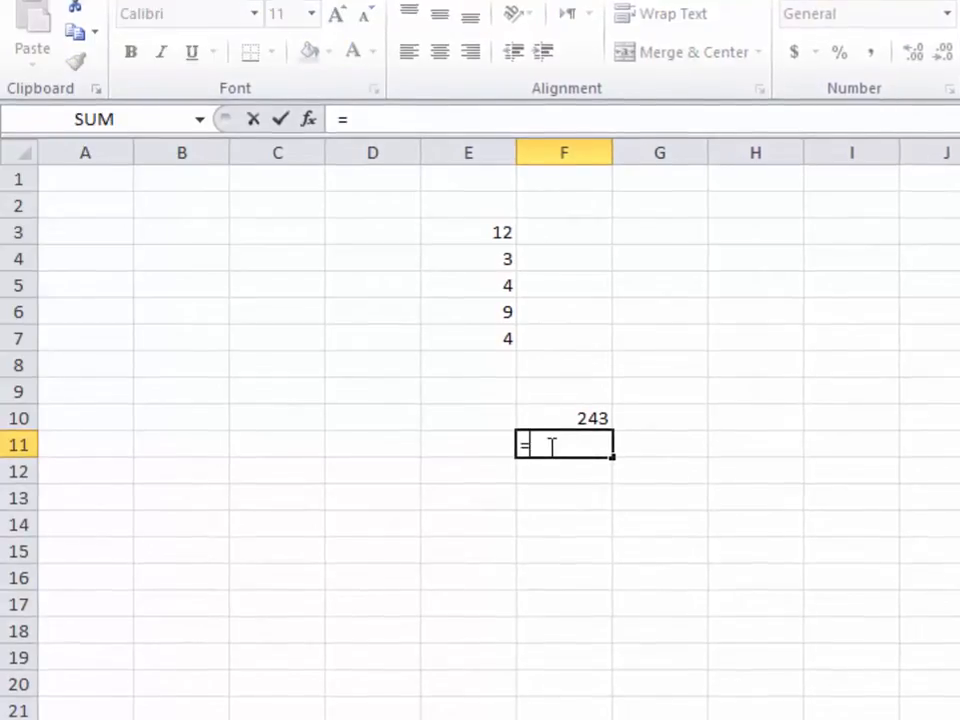
type("power")
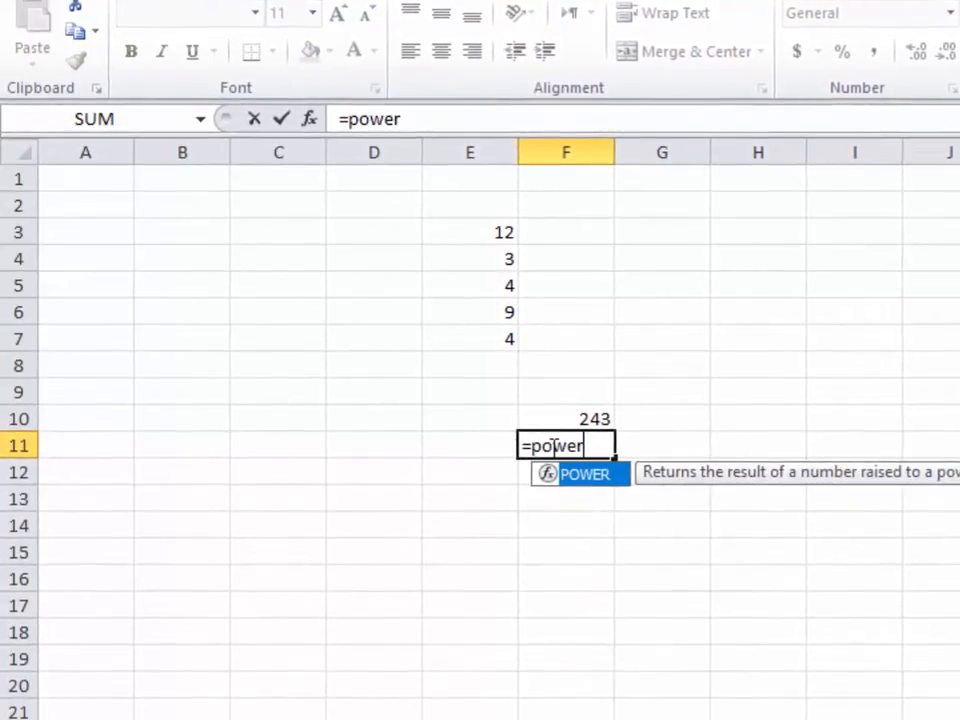
type("(")
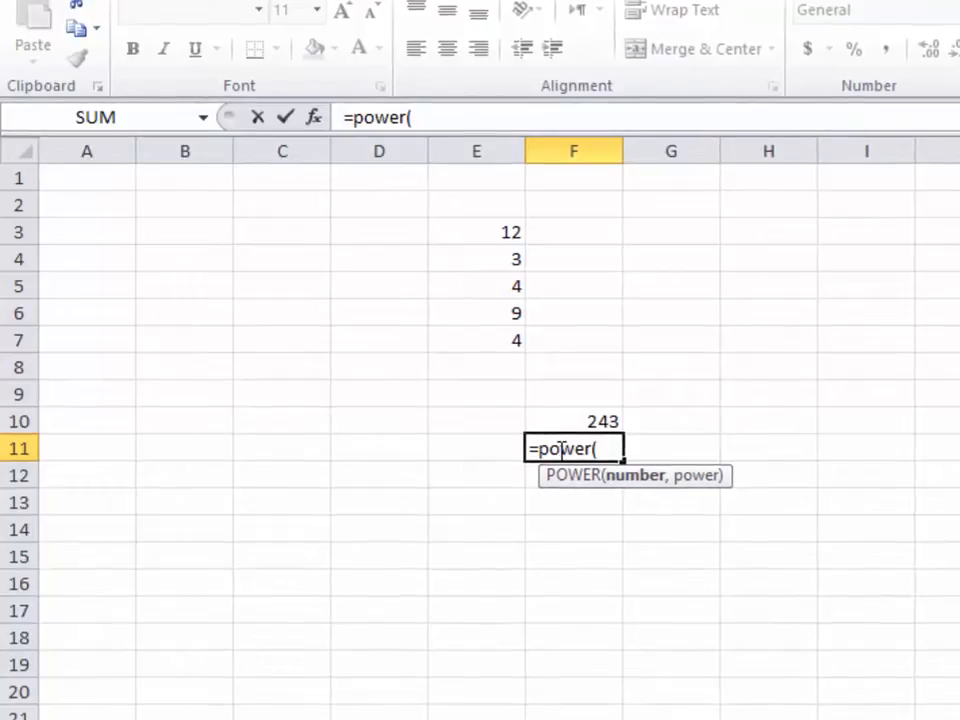
type("55")
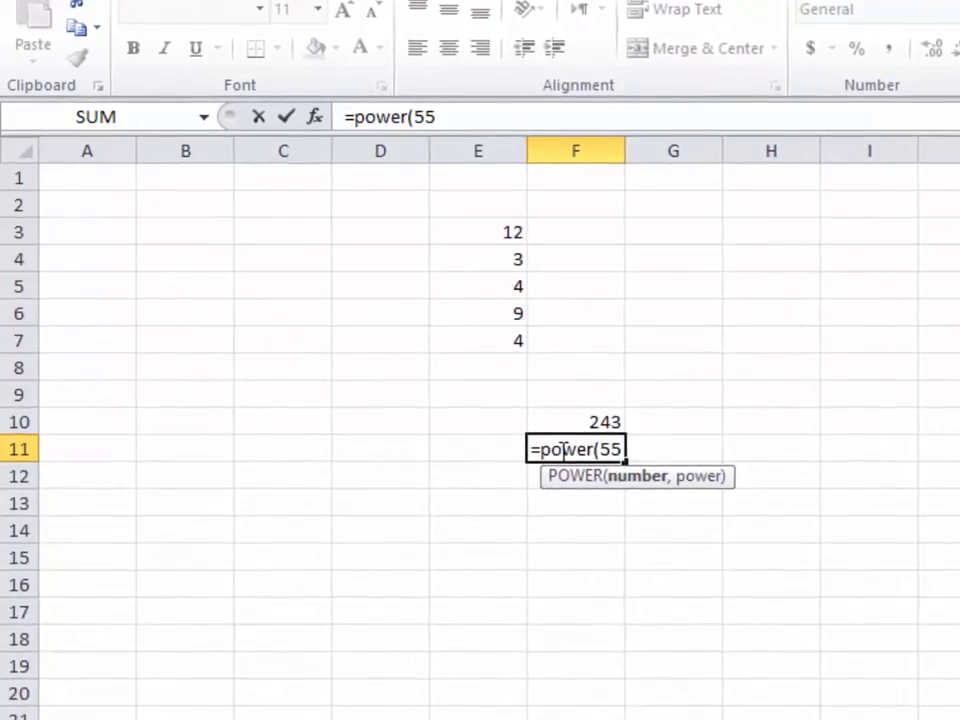
type(",")
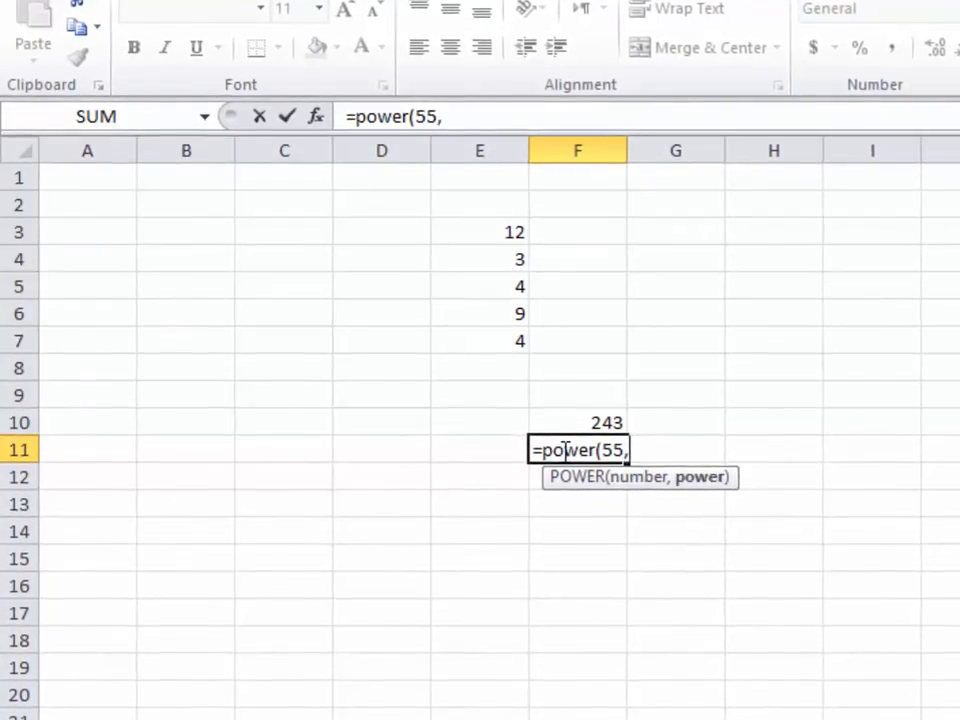
type("3")
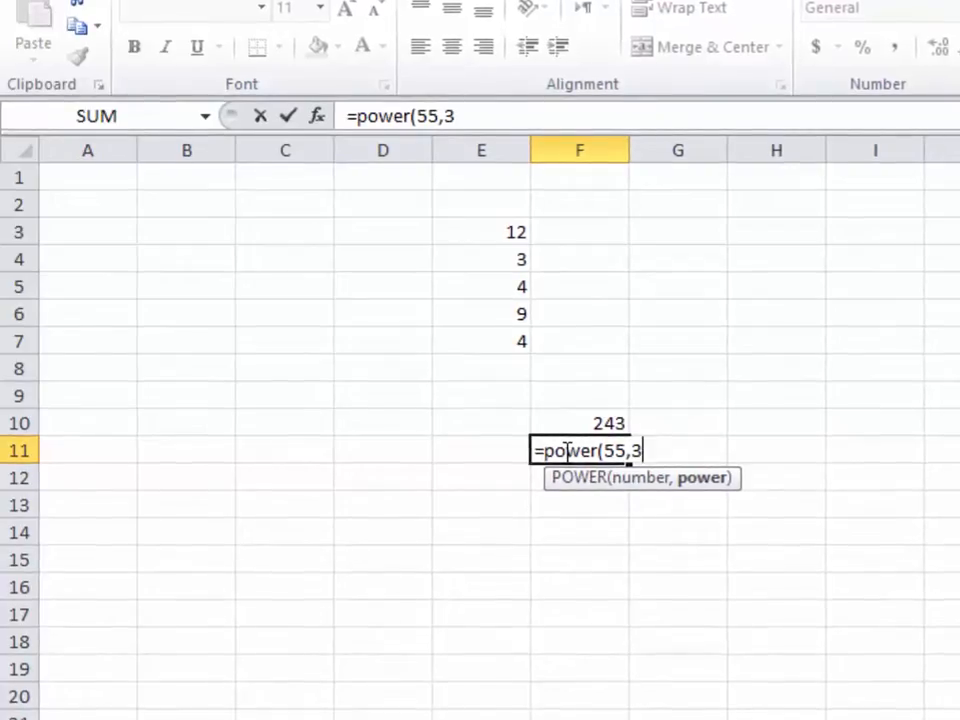
type(")")
key("Return")
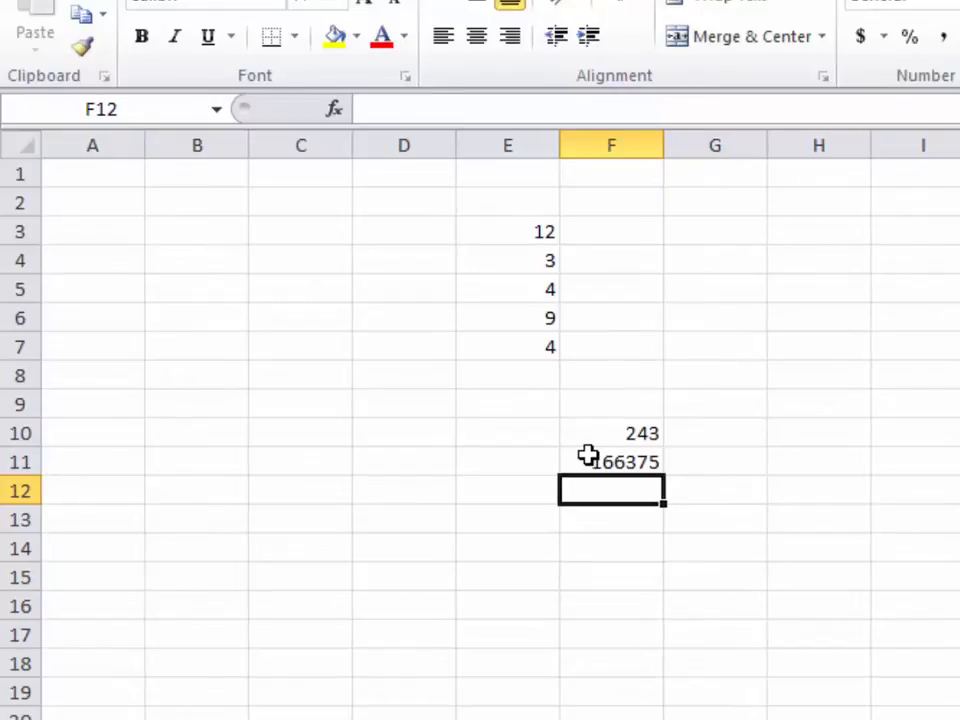
Enter =SQRT(256) in F12, choosing SQRT from the function suggestions, so it shows 16
key("F2")
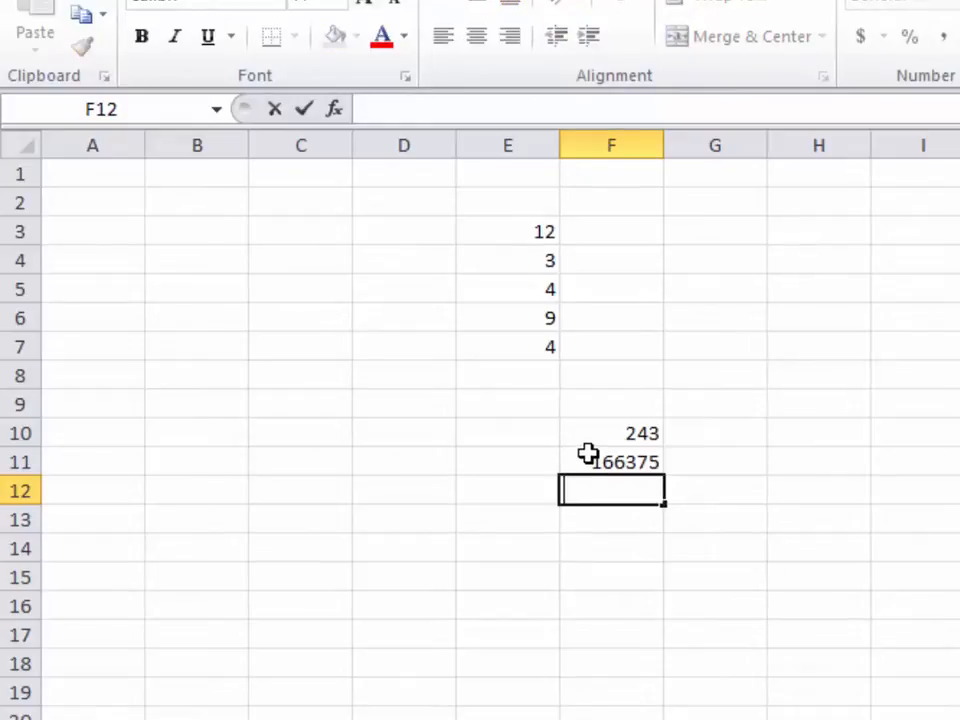
type("=")
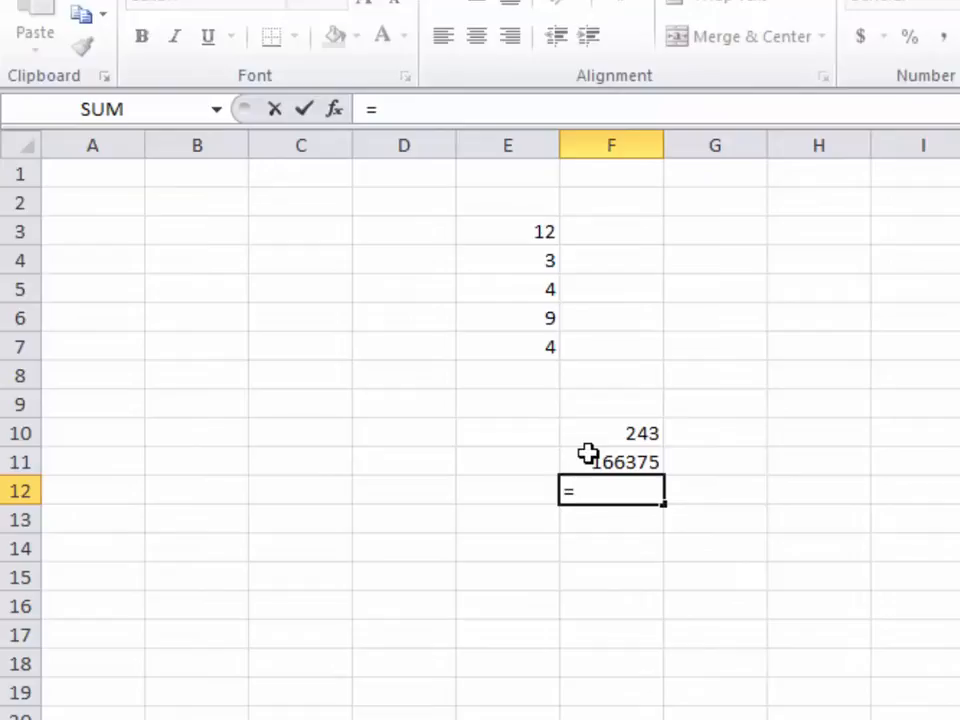
type("sq")
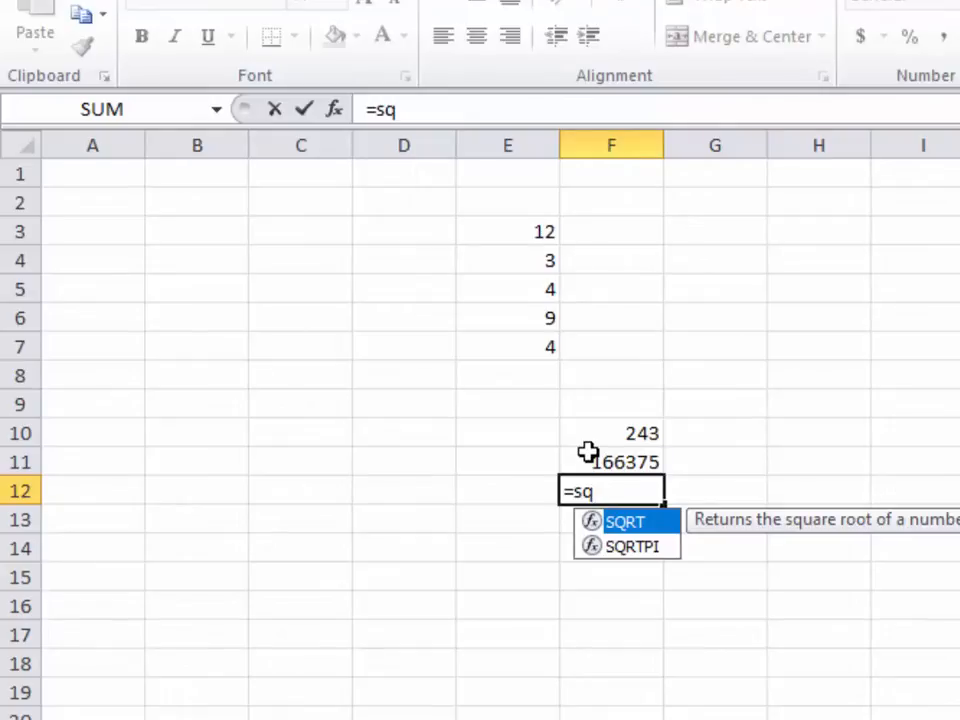
left_click(741, 523)
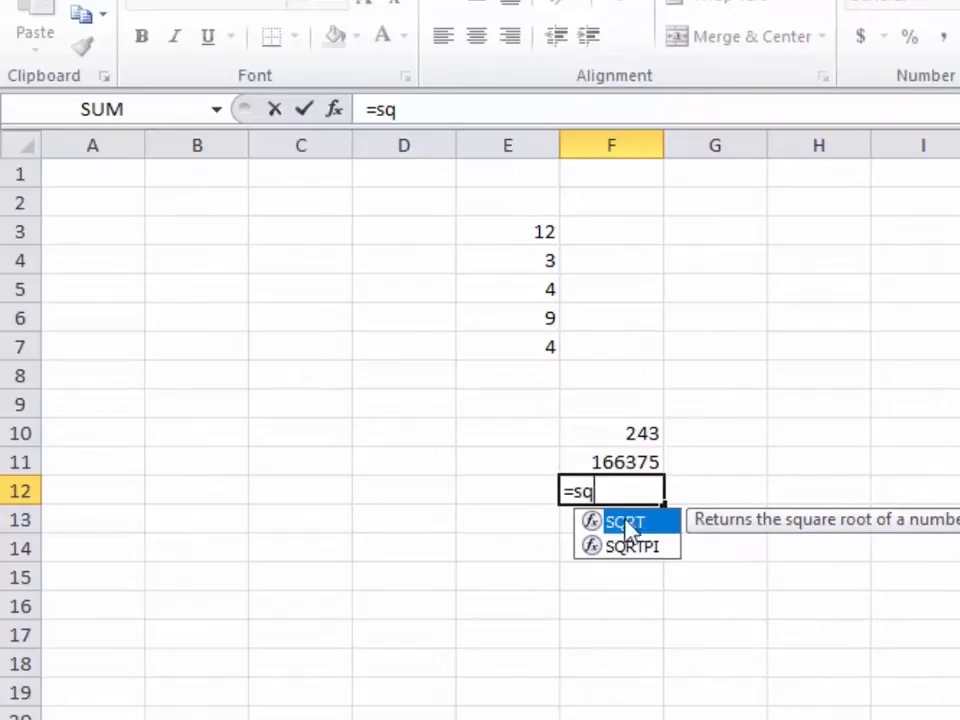
left_click(629, 523)
type("rt")
type("(")
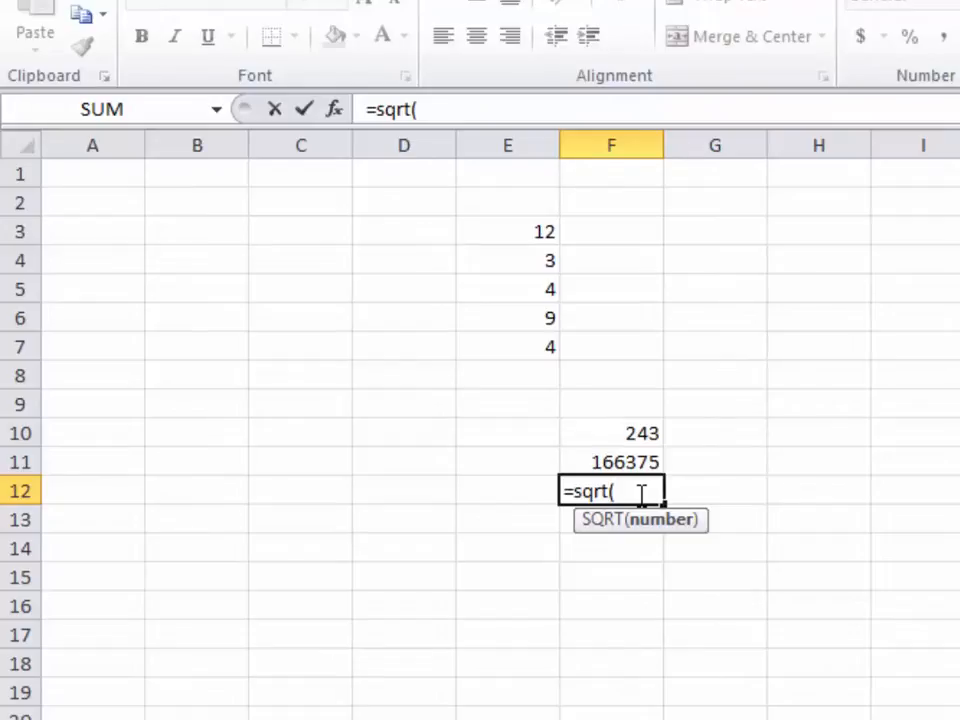
type("256")
type(")")
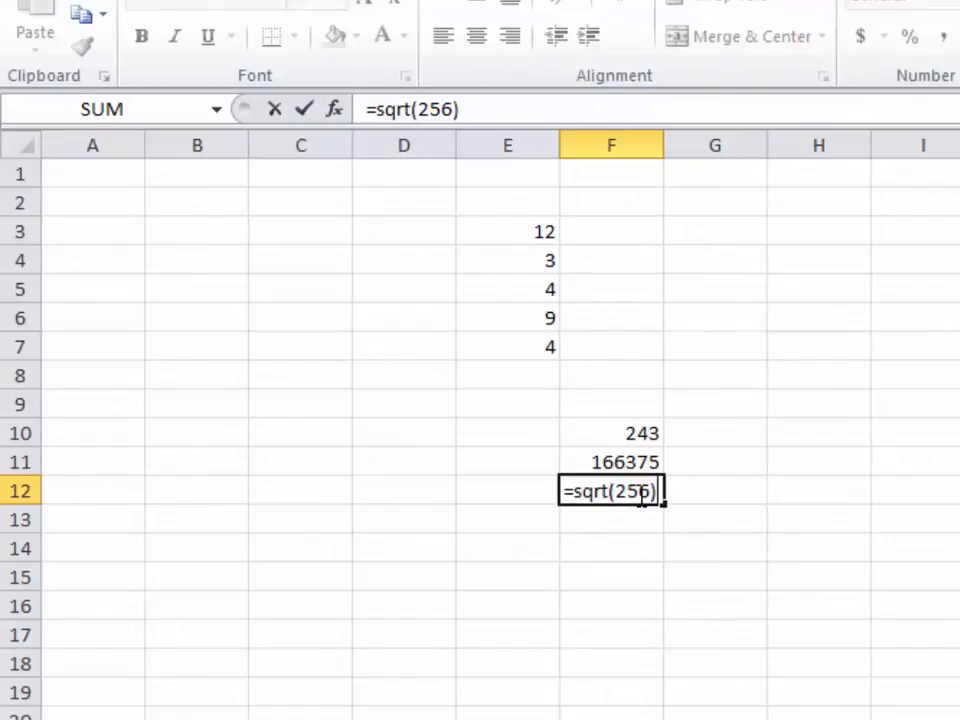
key("Return")
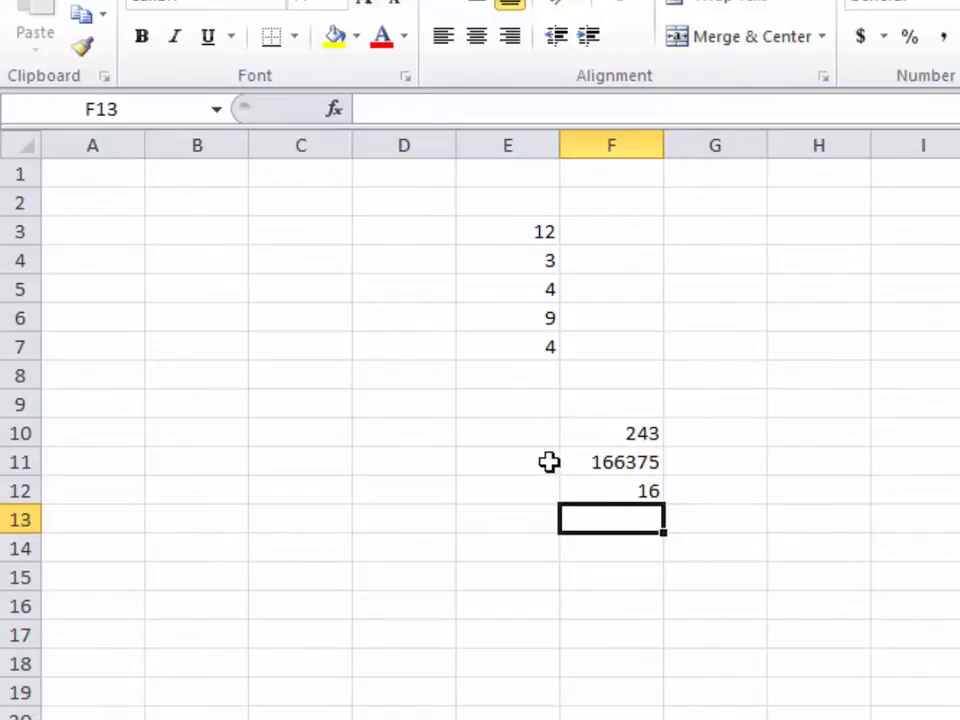
Type the labels Max, Sqrt and Power into H8, H7 and H6
left_click(784, 377)
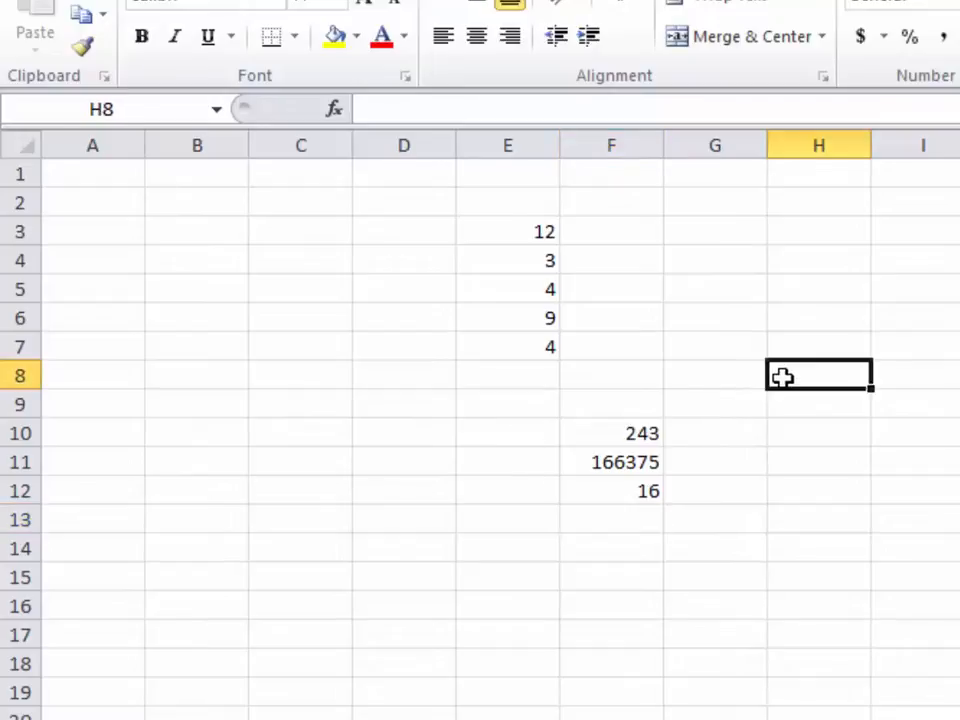
type("M")
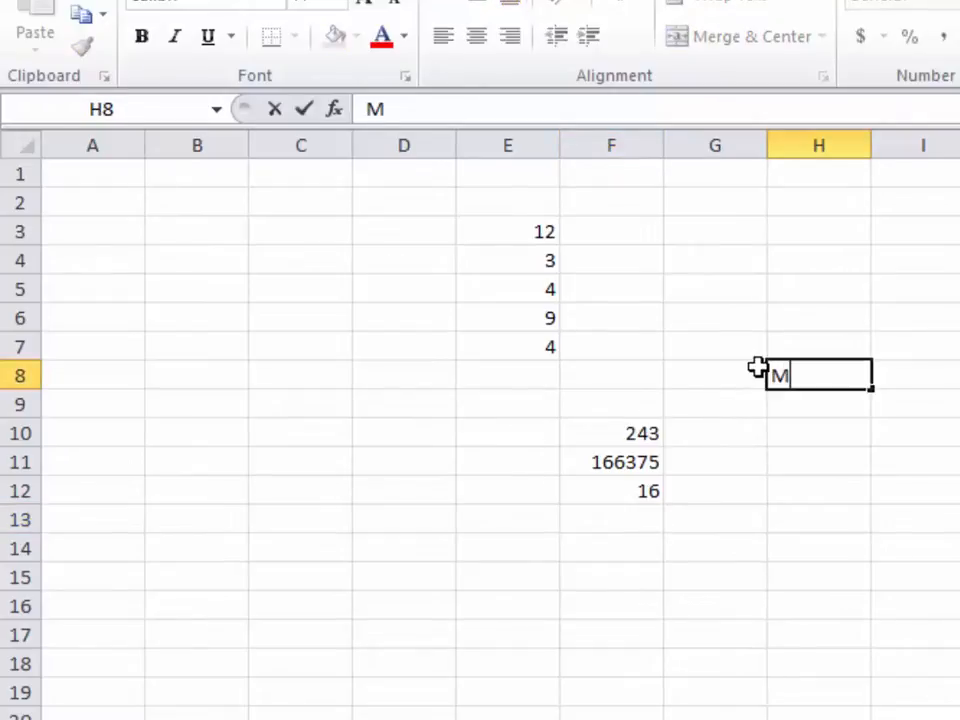
type("ax funct")
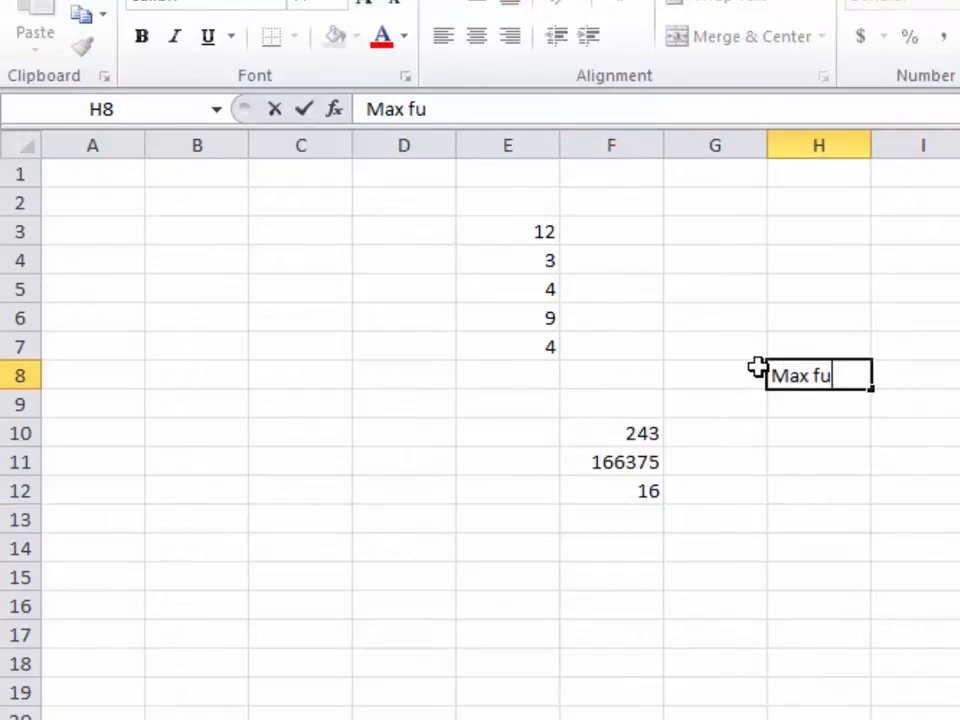
key("BackSpace")
key("BackSpace")
key("BackSpace")
key("BackSpace")
key("BackSpace")
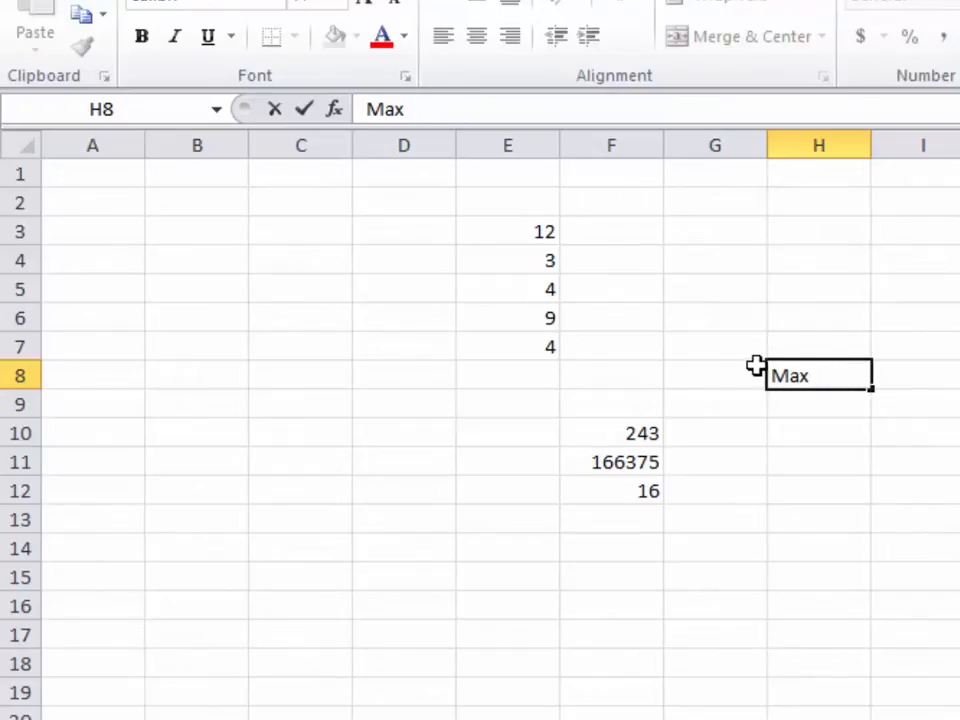
key("Up")
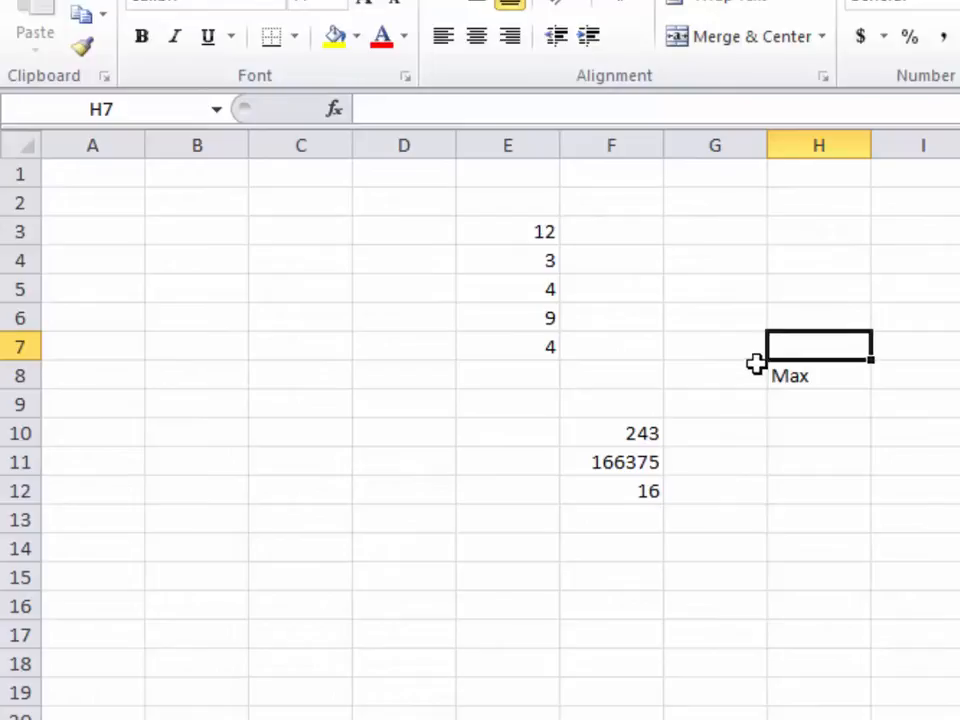
type("Sqrt")
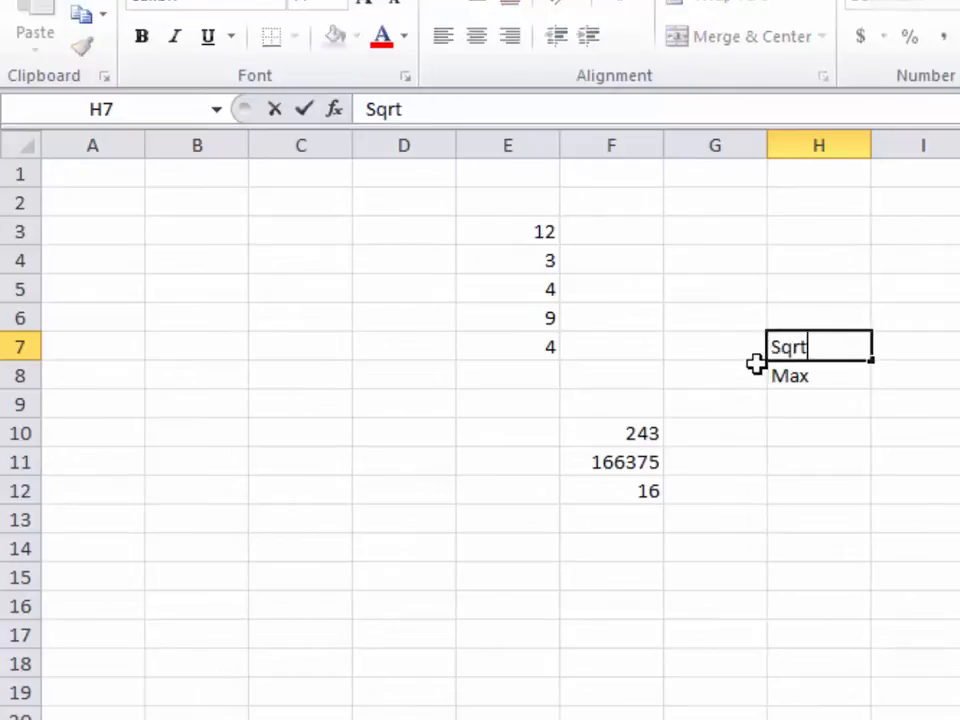
key("Up")
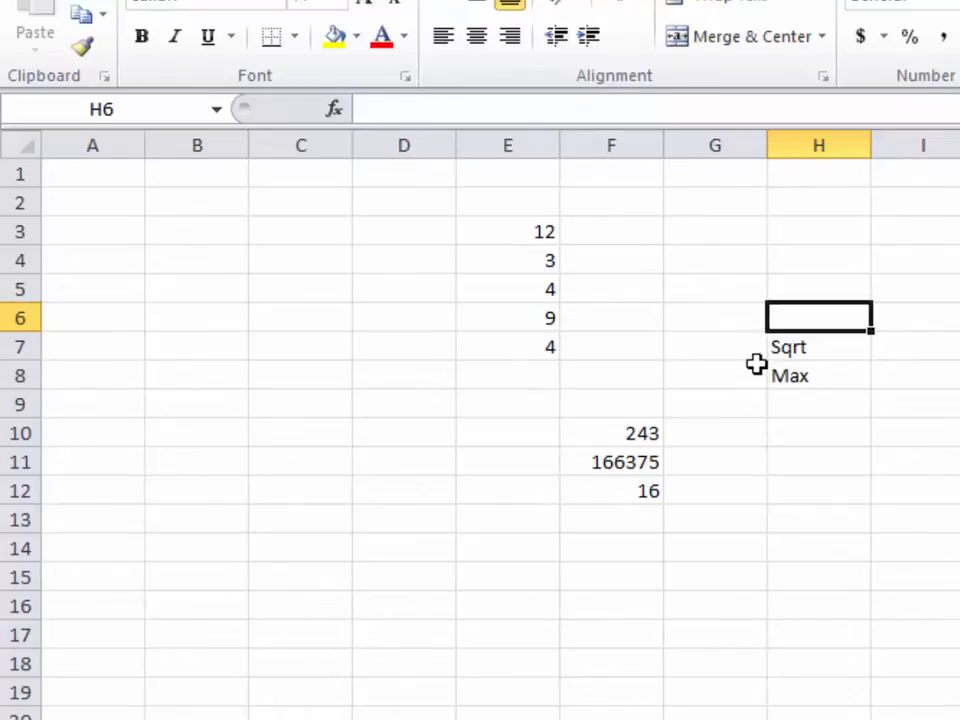
type("Power")
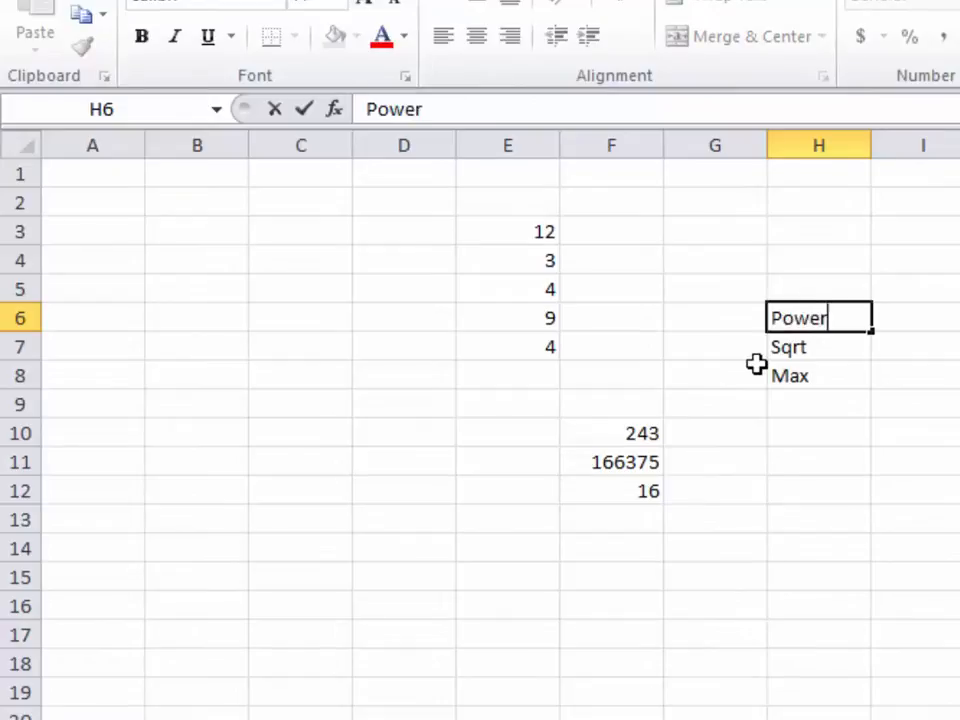
key("Up")
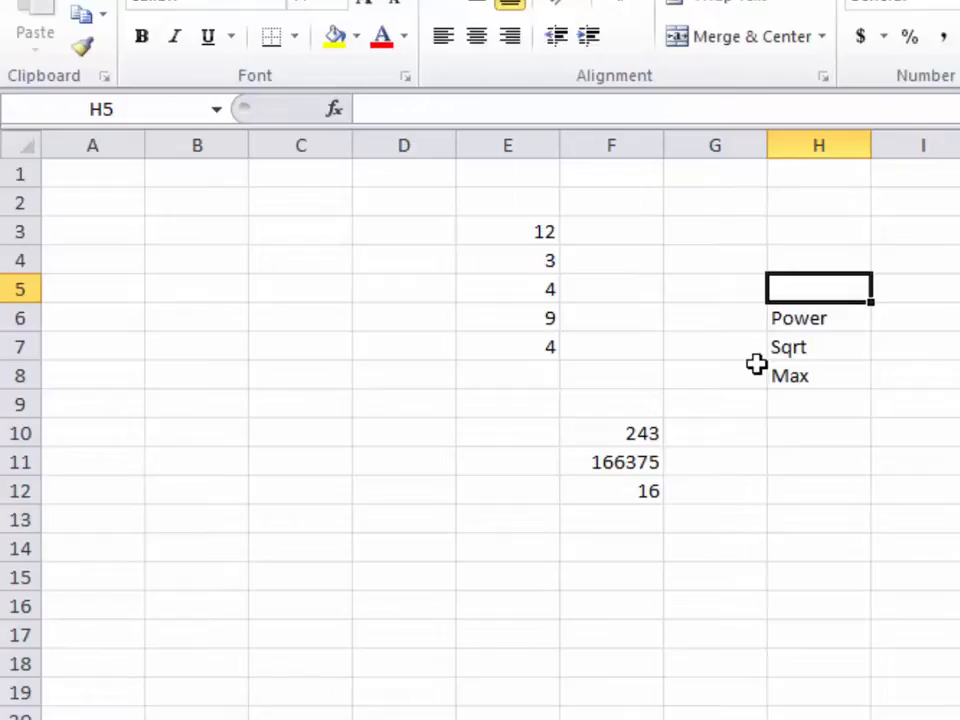
Type the labels Average, Product and Sum into H5, H4 and H3
type("Average")
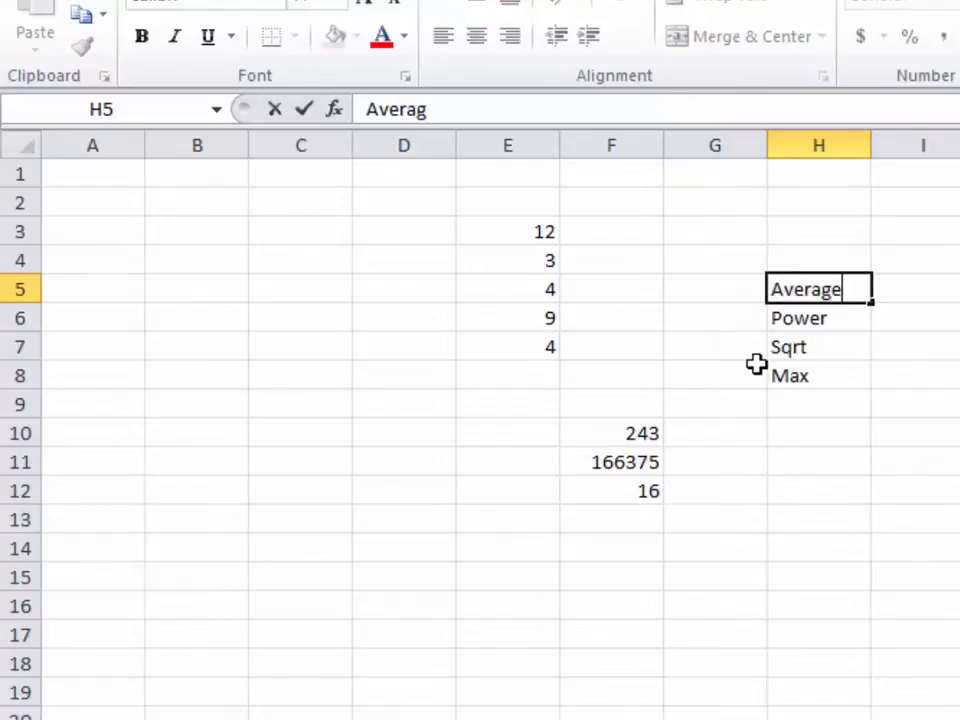
key("Up")
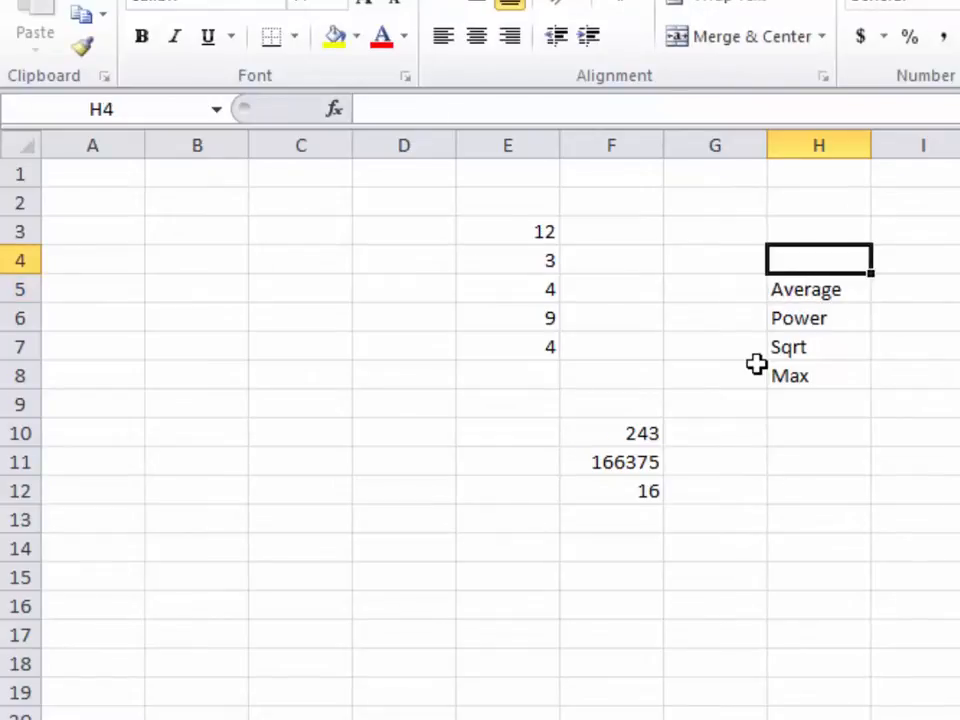
type("P")
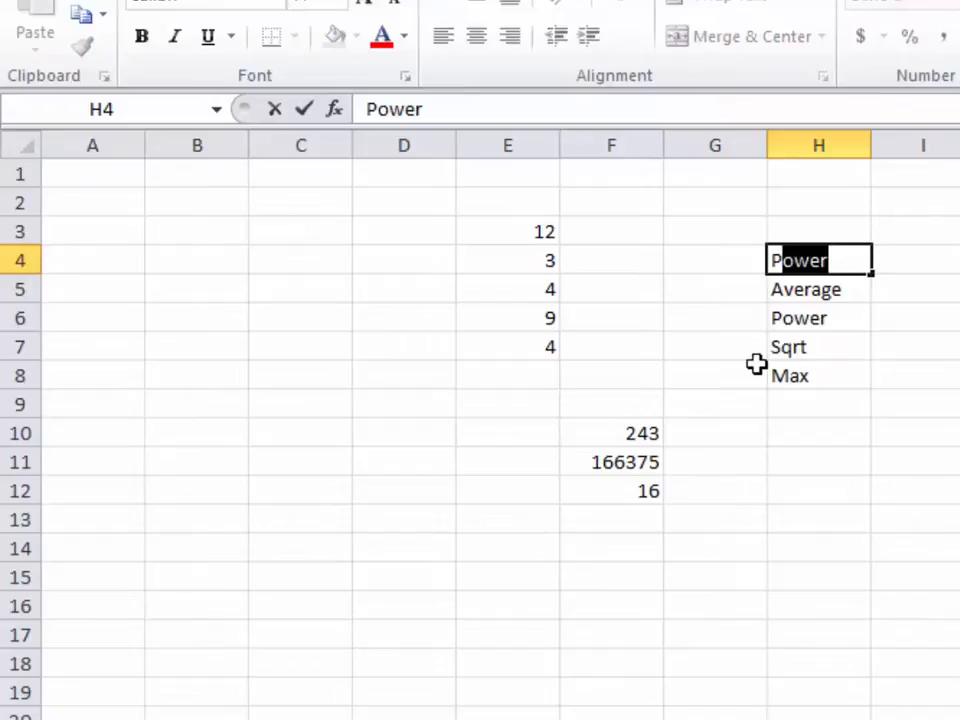
type("rodu")
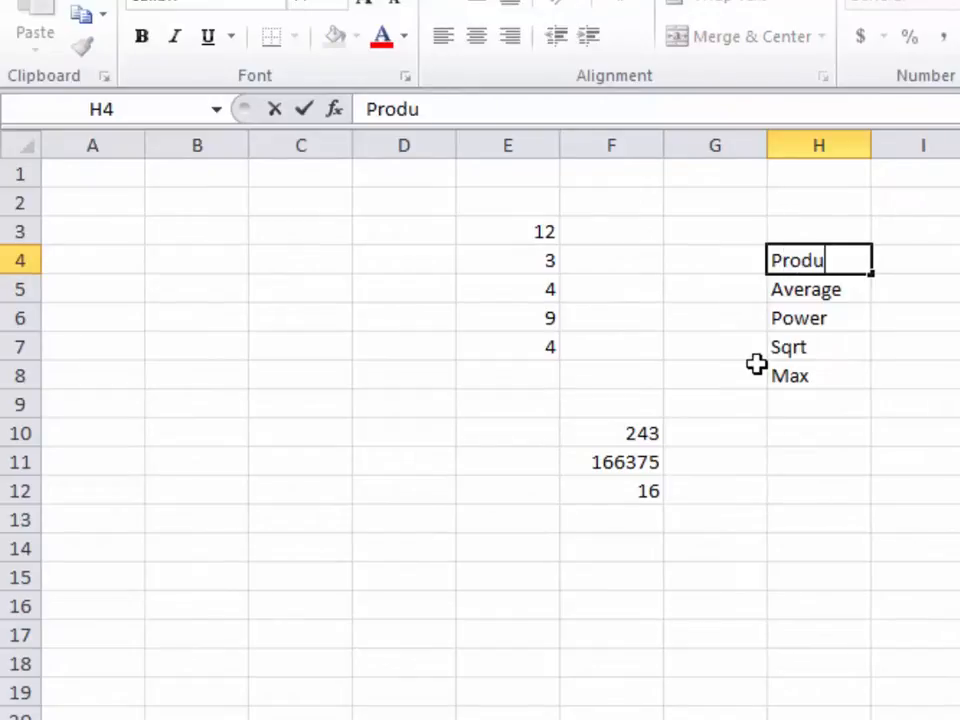
type("ct")
key("Up")
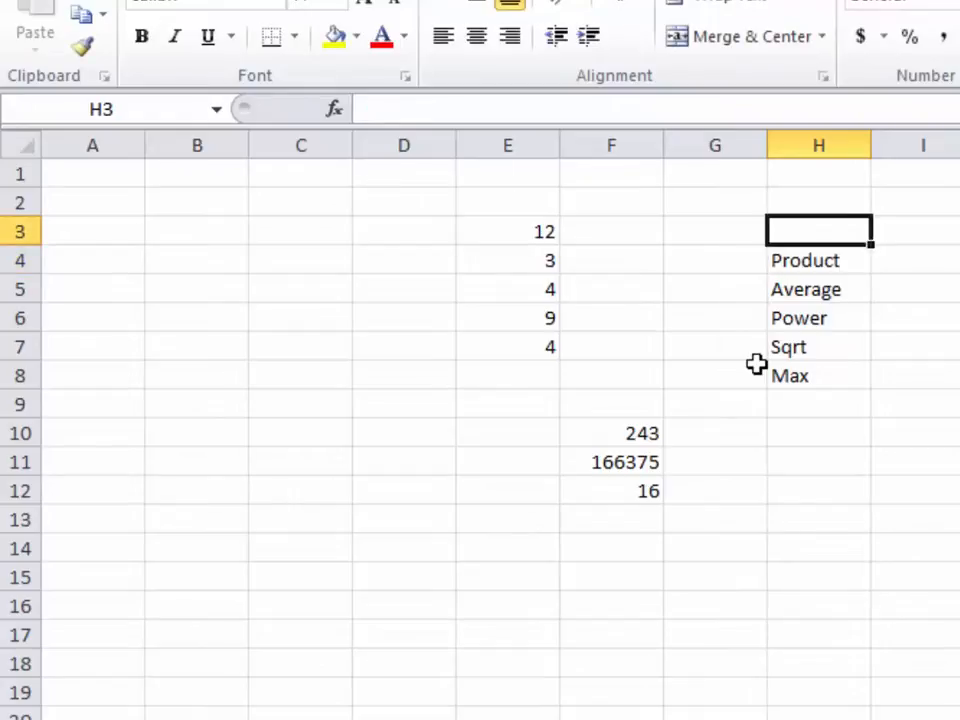
type("Sum")
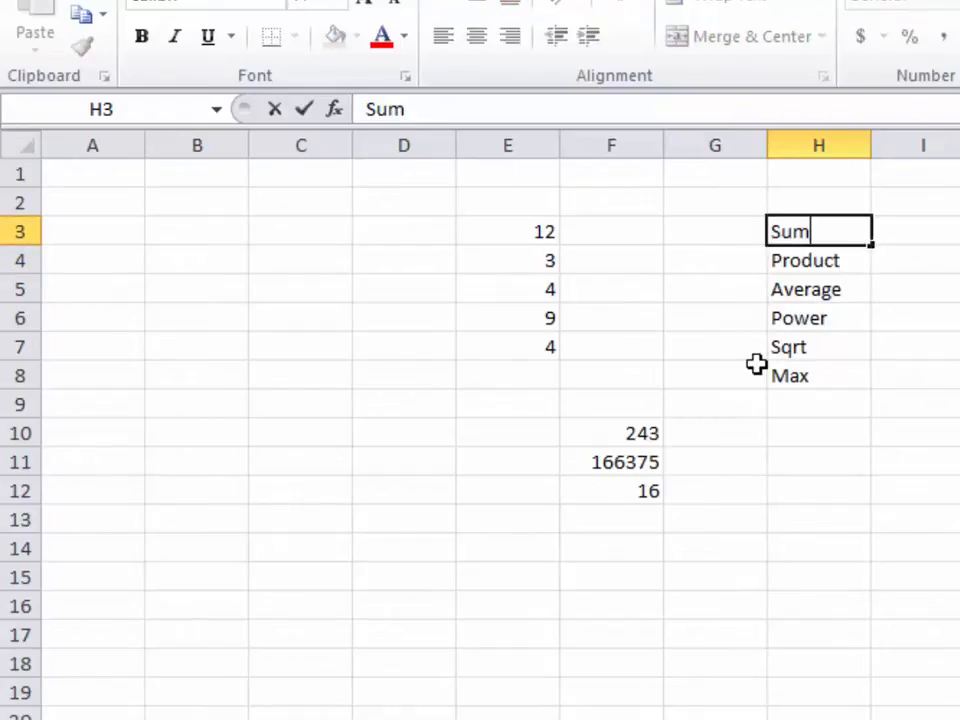
key("Return")
key("Down")
key("Down")
key("Down")
key("Down")
key("Down")
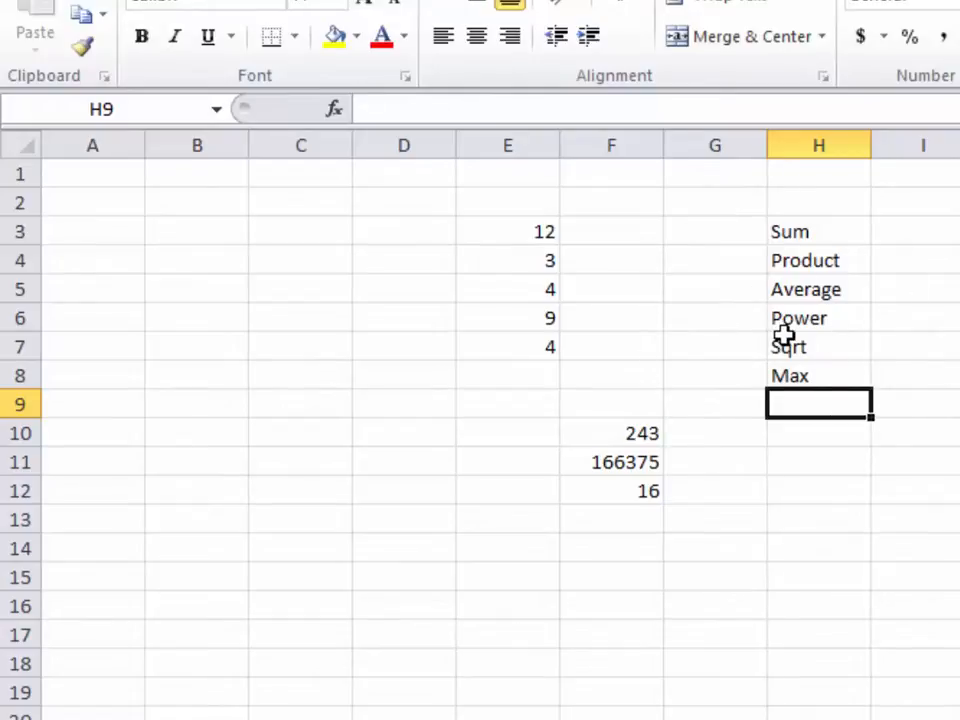
Add Power in H9 and Product in H10 using AutoComplete
type("P")
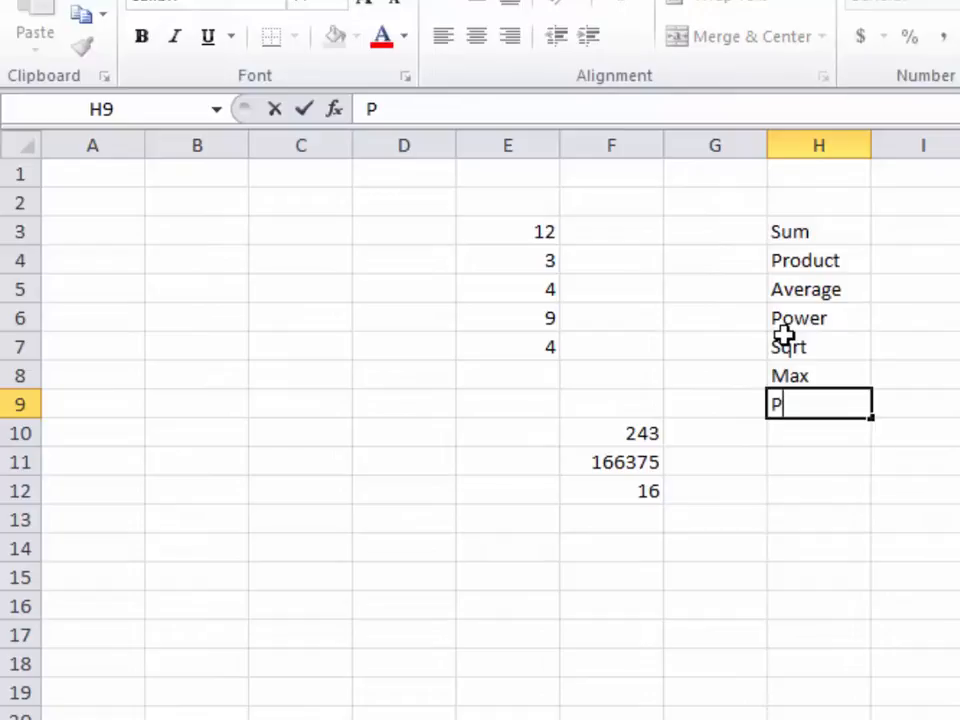
type("o")
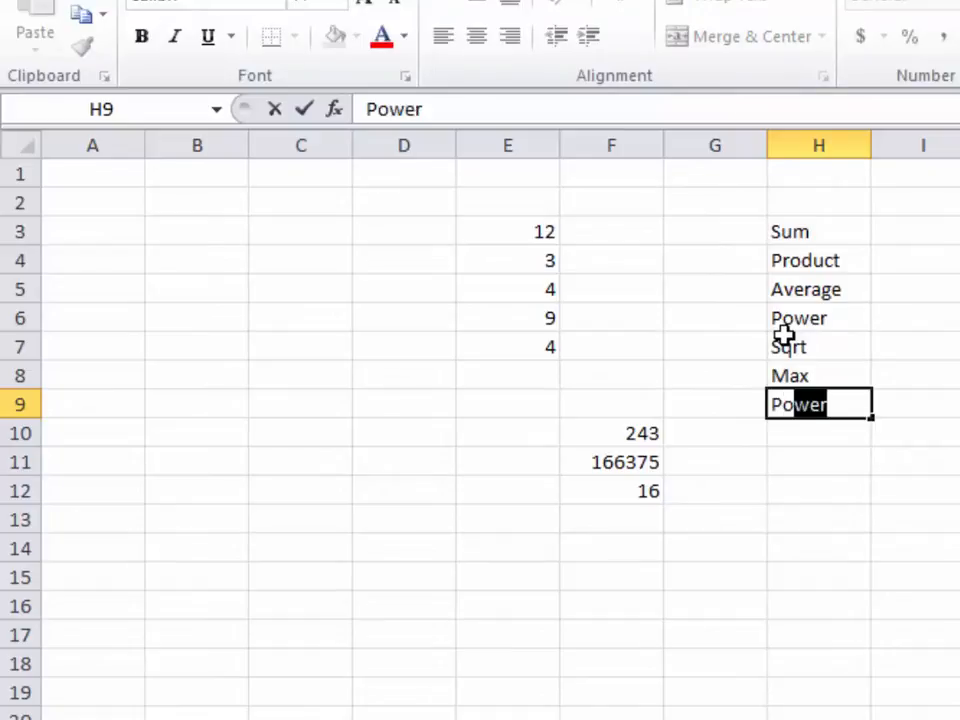
key("Return")
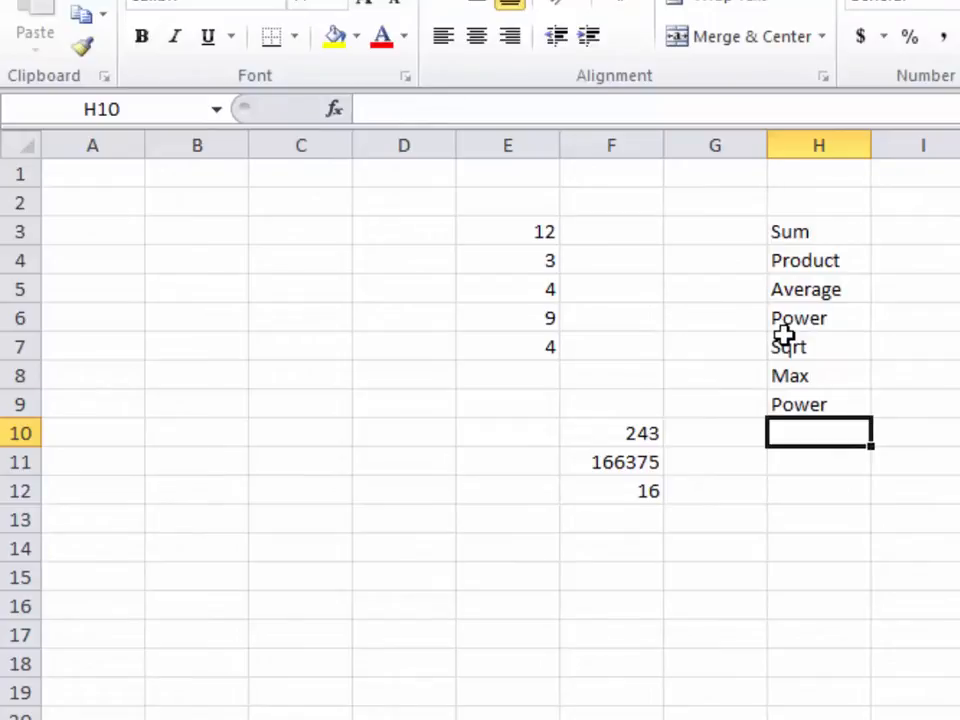
type("Pr")
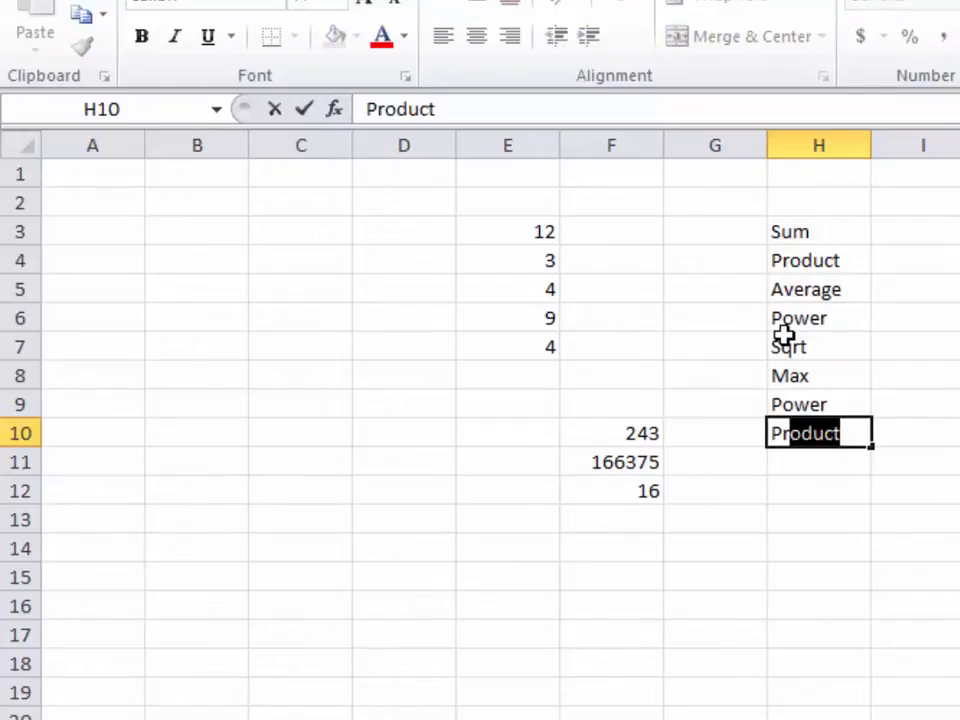
key("Return")
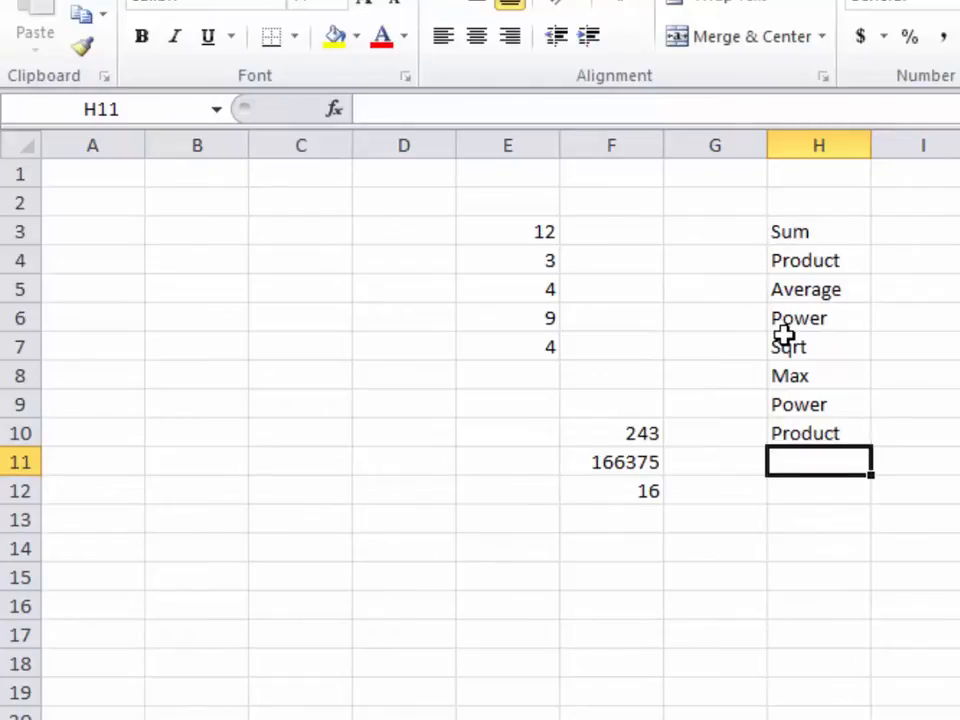
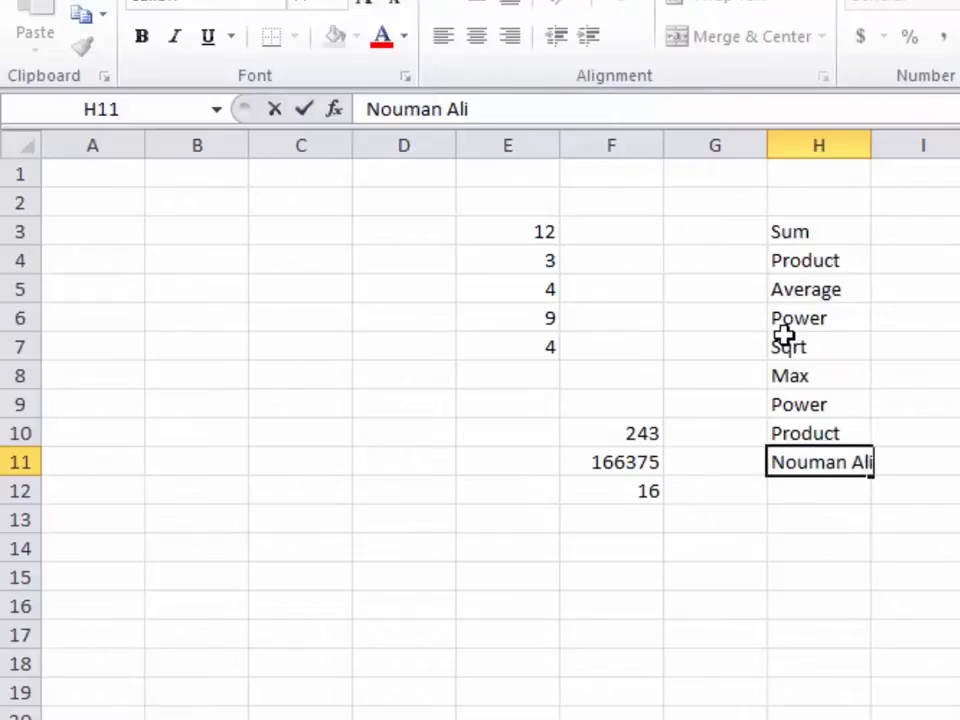
Enter a person's full name in H11 and repeat it in H12 via AutoComplete
key("Return")
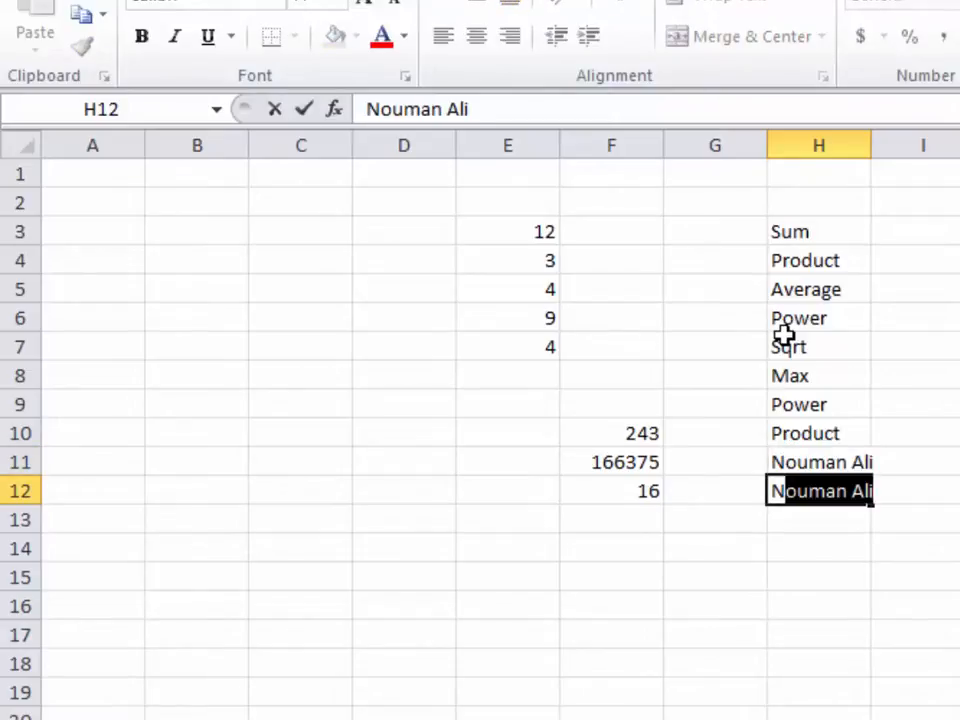
key("Return")
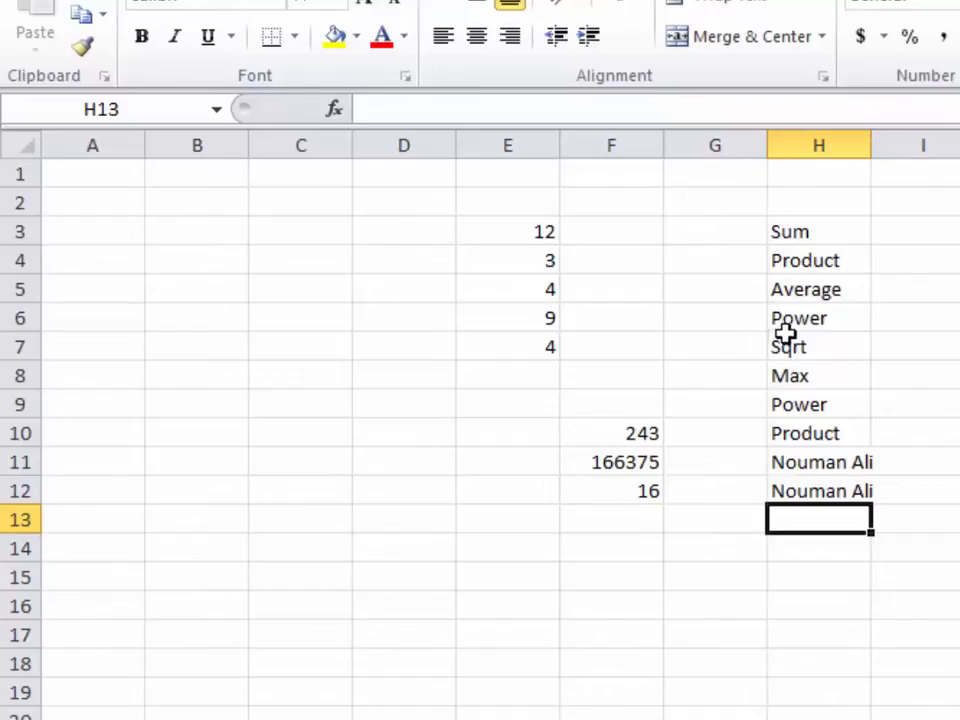
Clear the names from H11:H12
left_click_drag(813, 469, 827, 491)
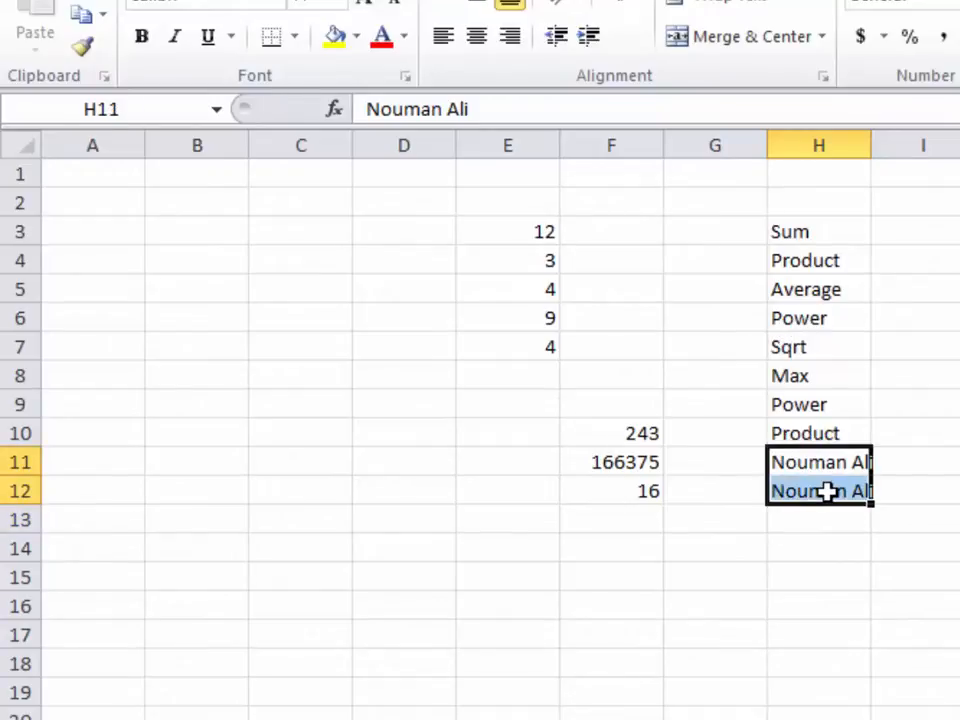
key("Delete")
left_click(617, 548)
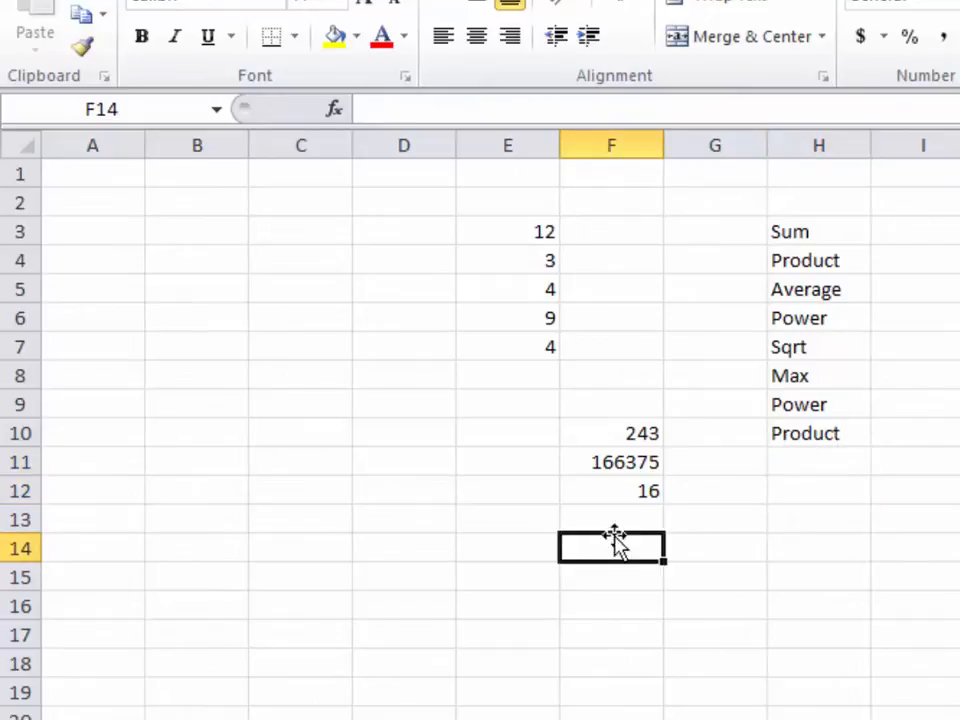
Enter 12, 33, 44 and 66 into D6:D9
left_click(414, 317)
type("12")
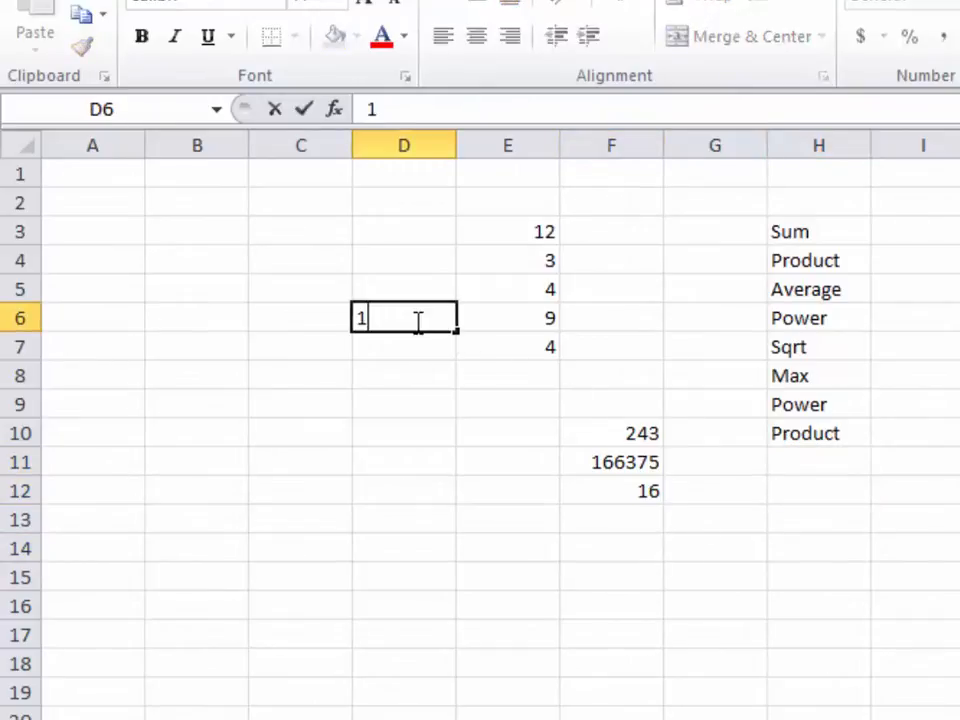
left_click(427, 378)
left_click(420, 345)
type("33")
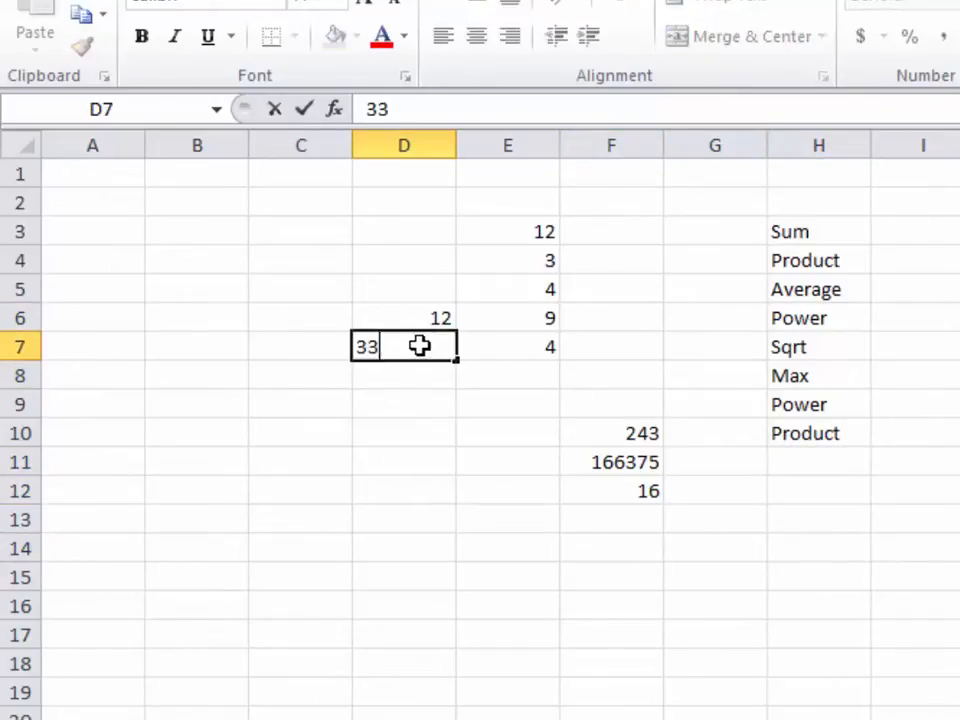
left_click(431, 375)
type("44")
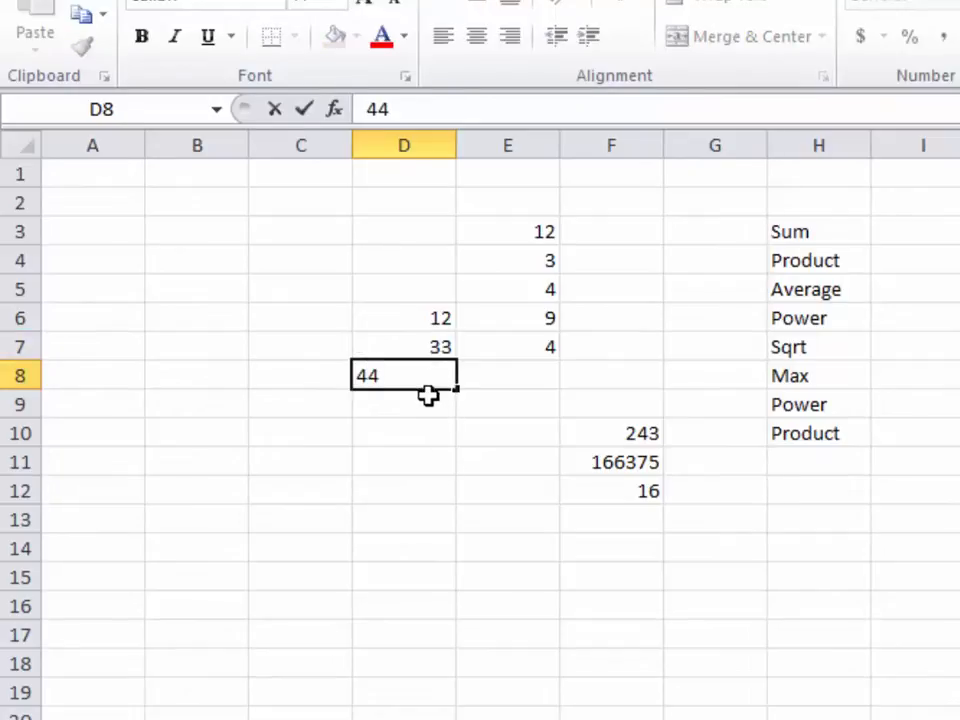
left_click(428, 403)
type("66")
left_click(486, 392)
left_click(433, 410)
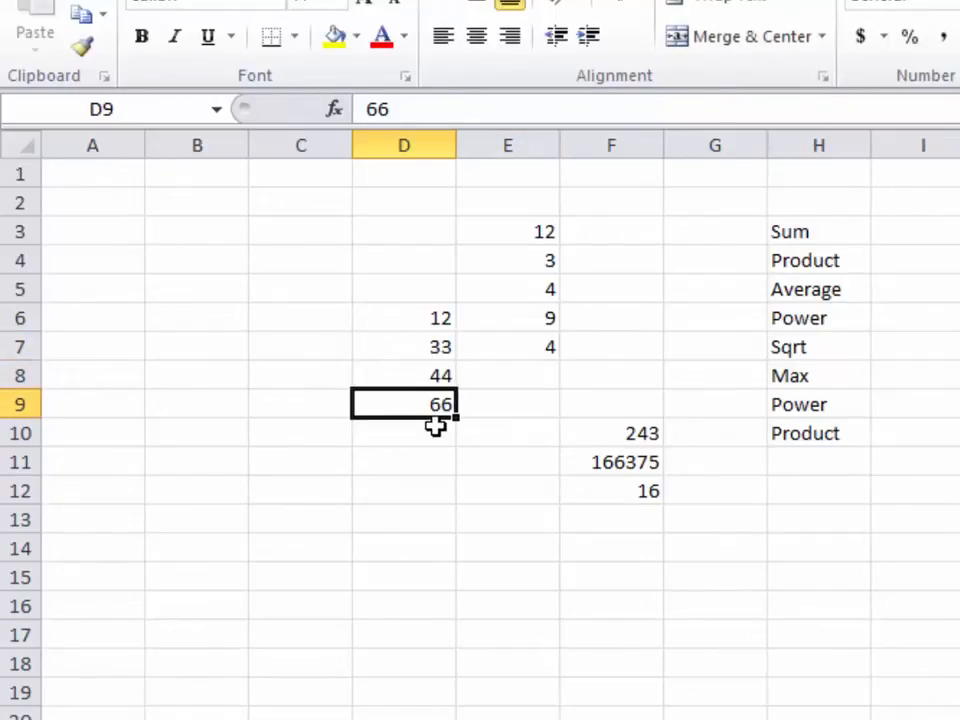
Enter 22 into each of D10, D11 and D12
left_click(438, 428)
type("22")
left_click(435, 461)
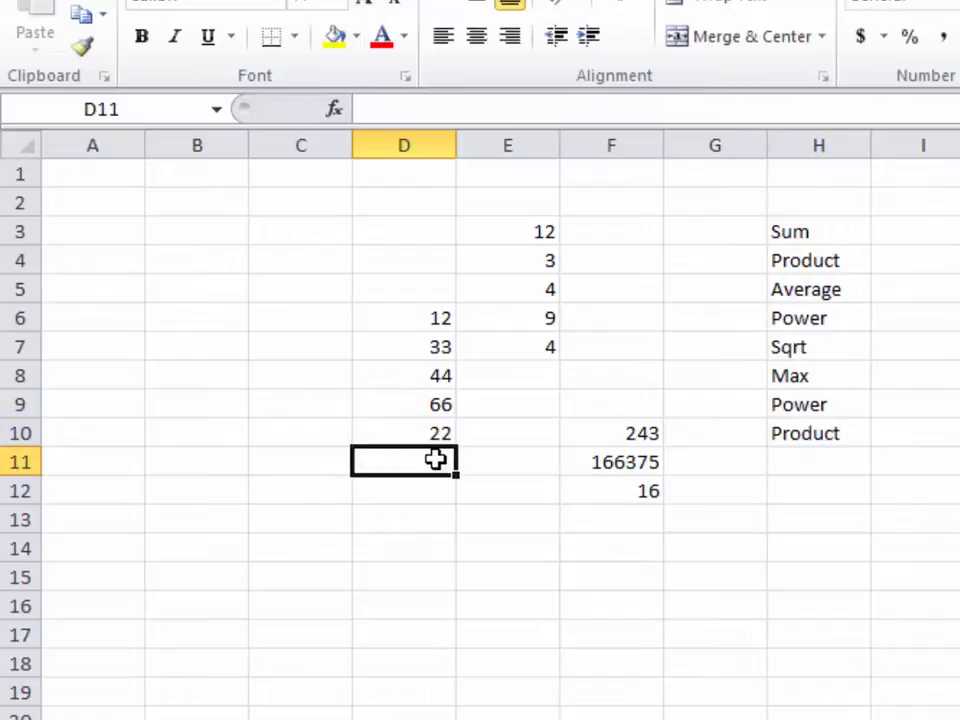
type("22")
left_click(435, 488)
type("22")
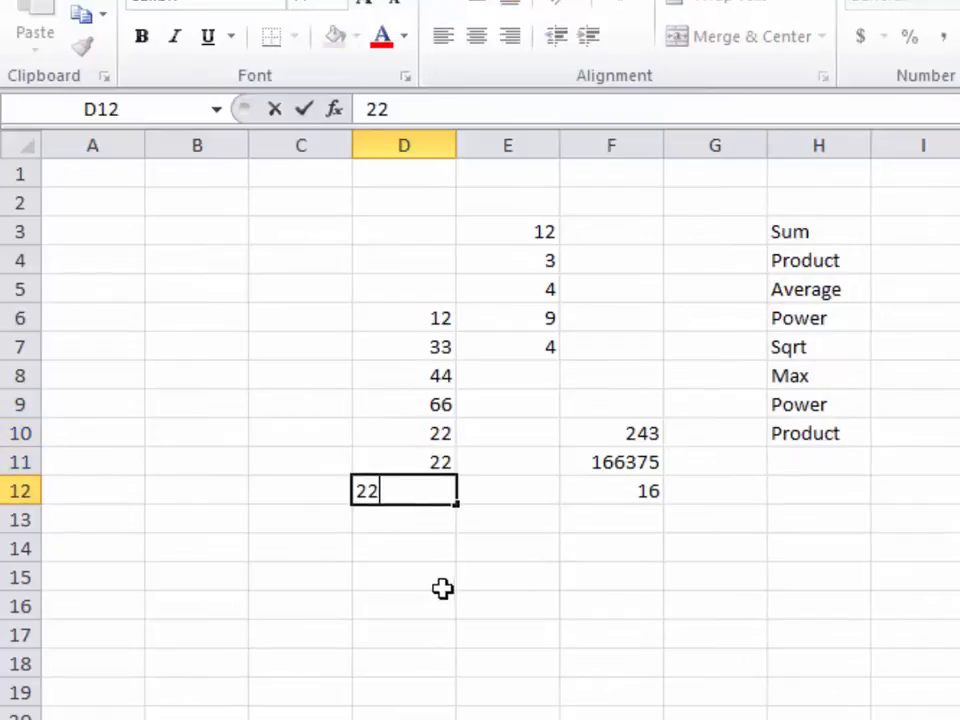
left_click(441, 586)
Begin a MAX formula in D13 by typing =max
left_click(440, 522)
double_click(438, 520)
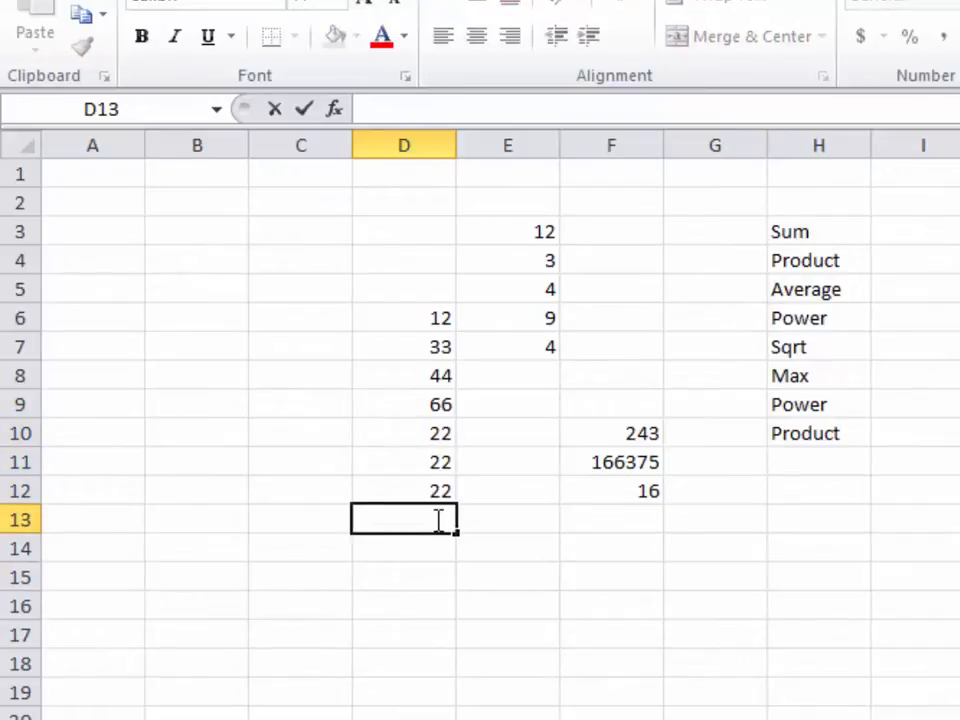
type("=max")
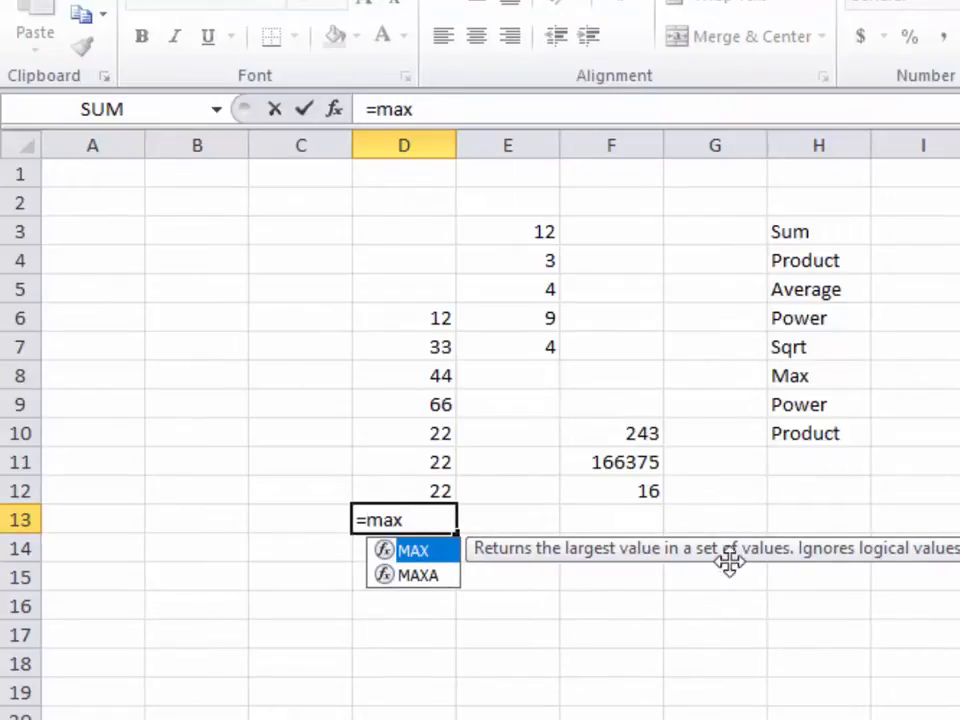
Complete =MAX(D6:D12) in D13 so it returns 66
key("ctrl")
key("ctrl")
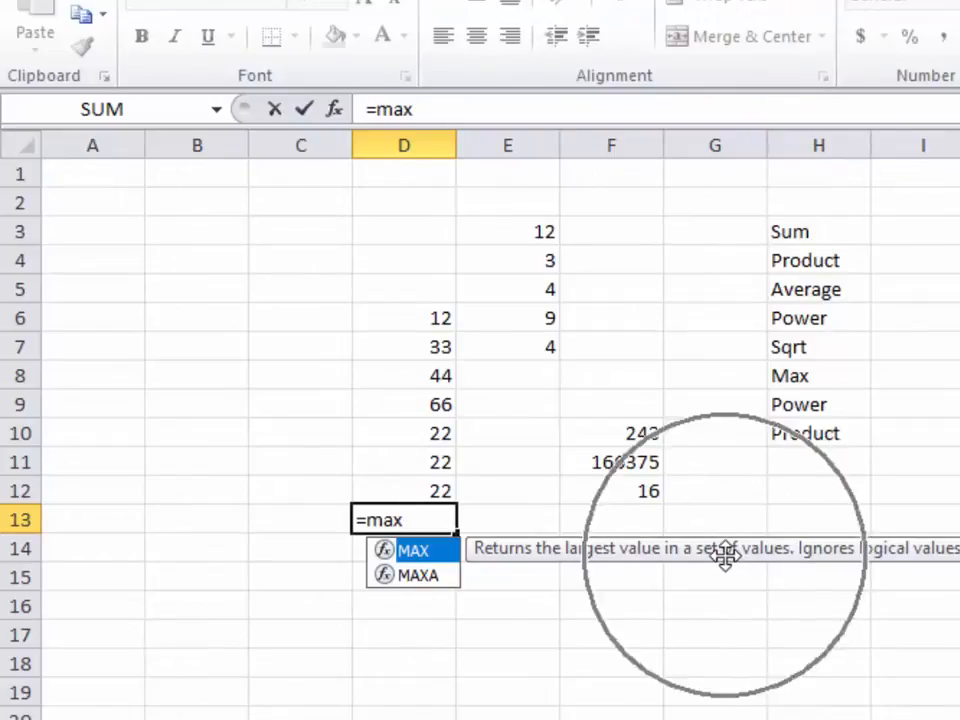
key("ctrl")
key("ctrl")
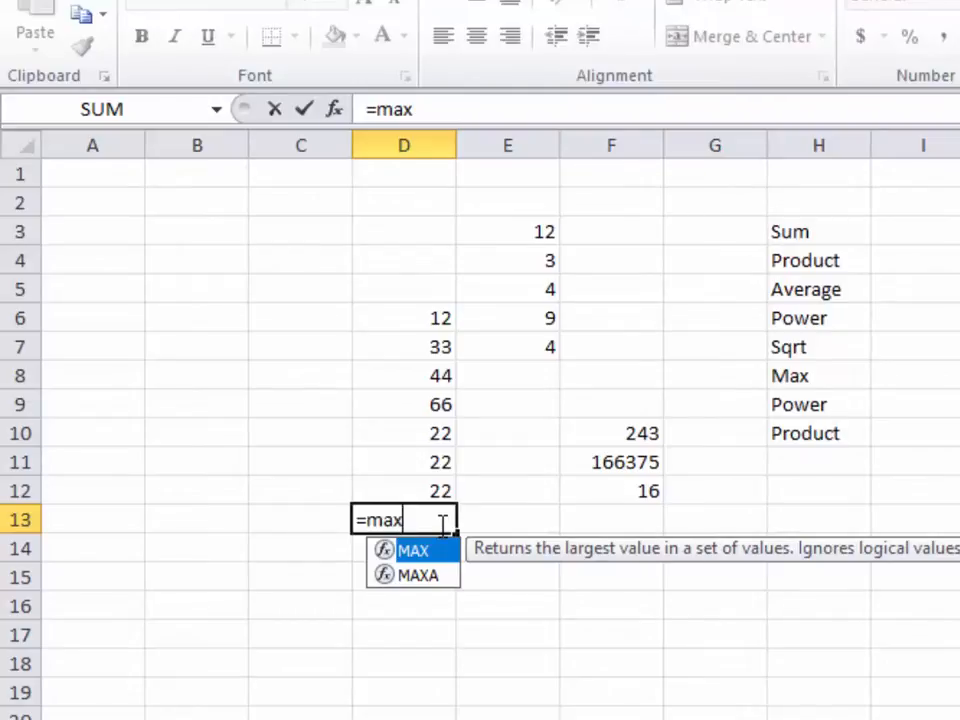
type("(")
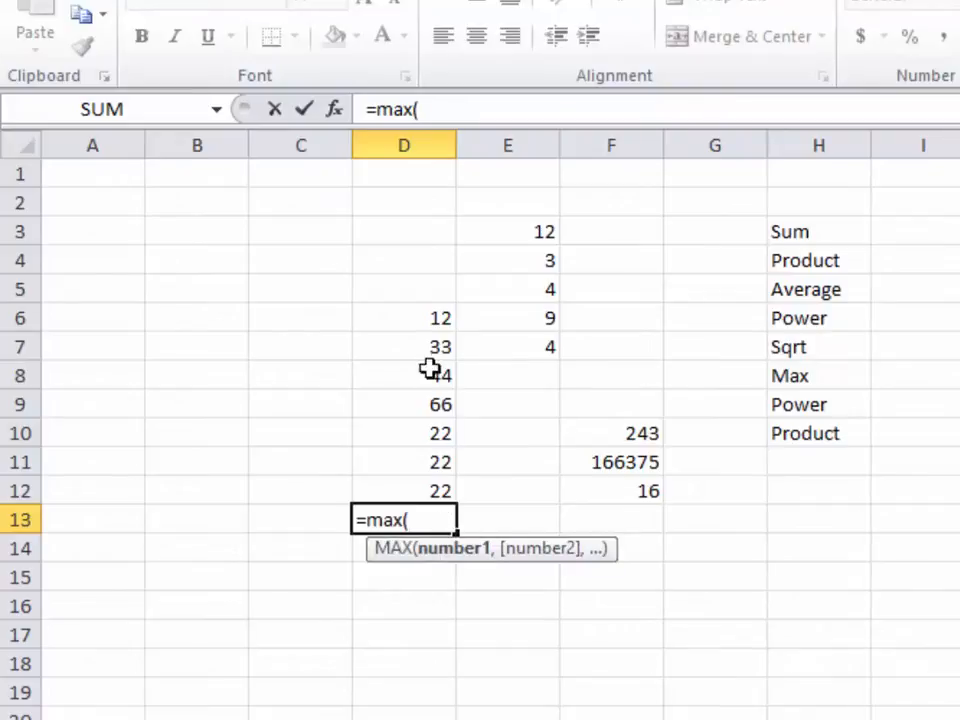
left_click(426, 320)
left_click_drag(426, 320, 439, 484)
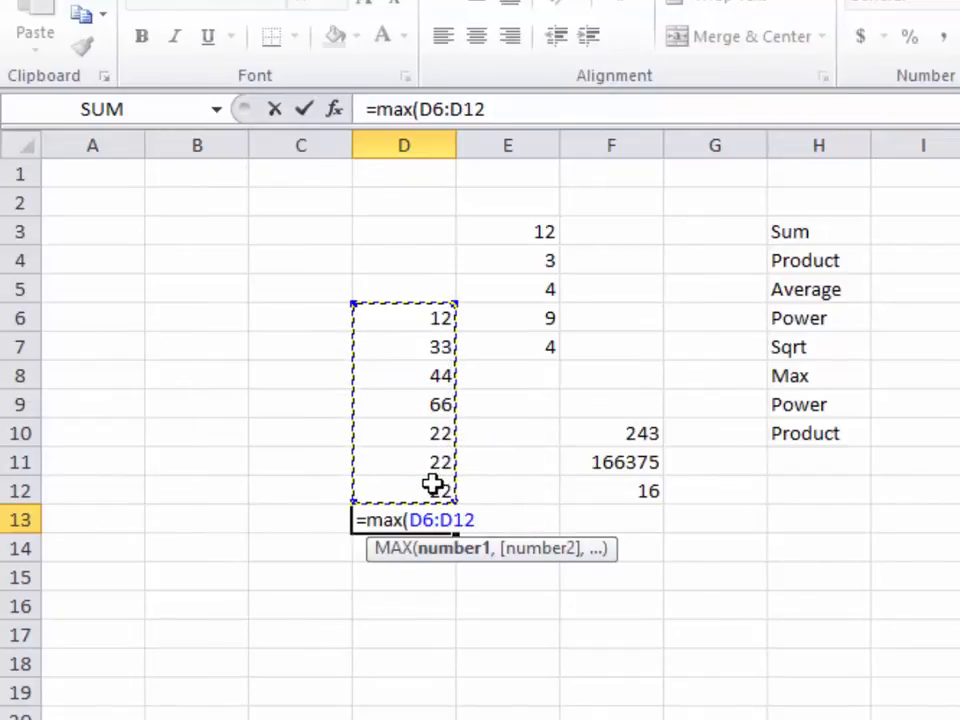
type(")")
key("Return")
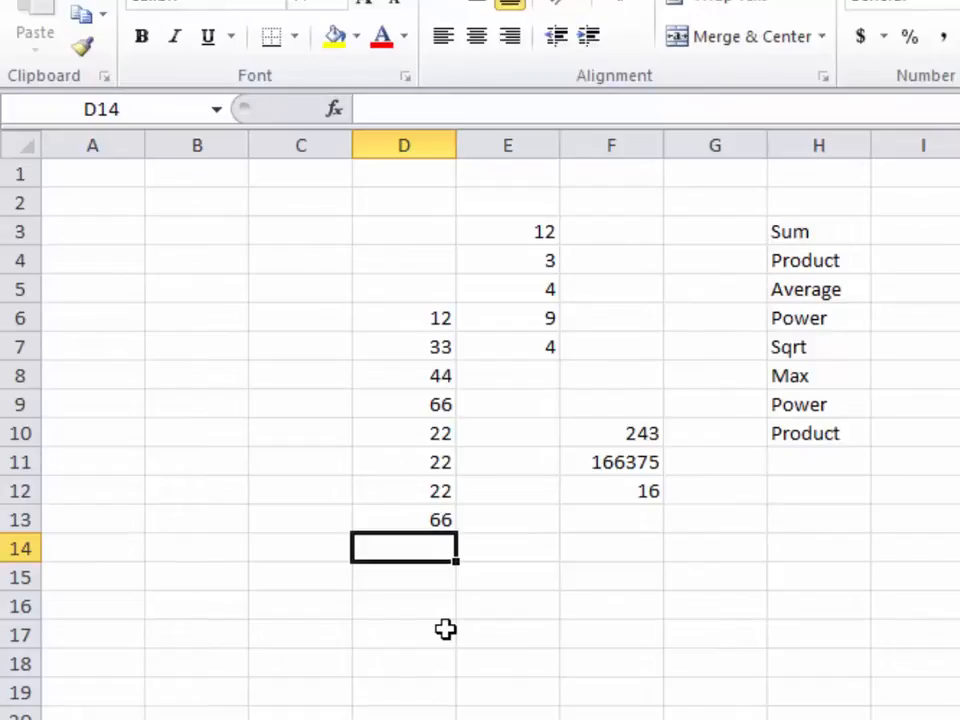
Enter =MIN(D6:D12) in D14 so it returns 12
type("=")
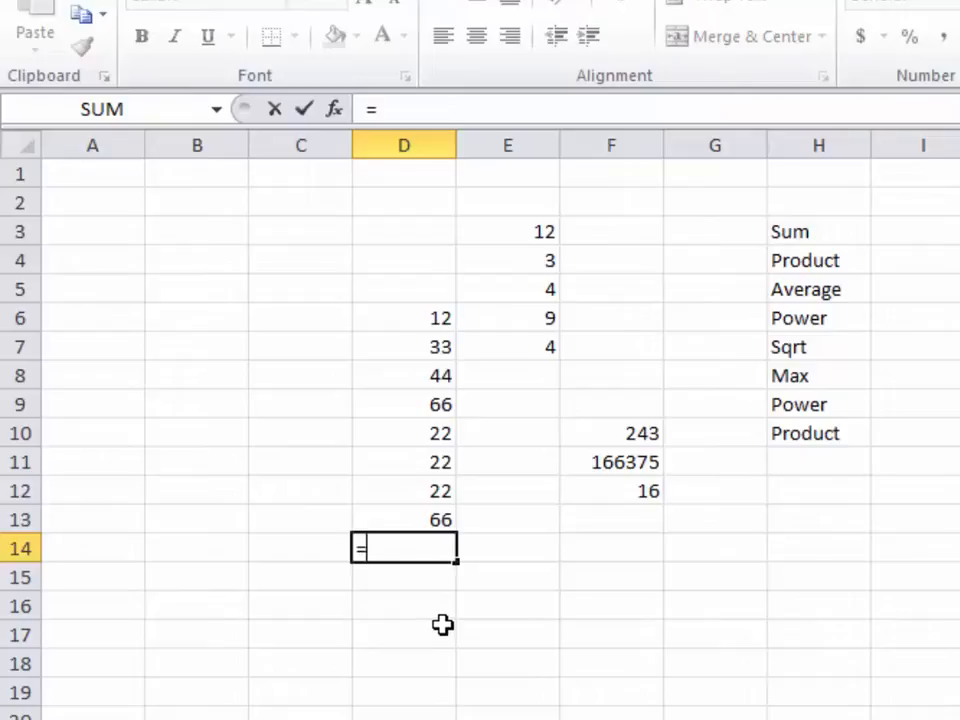
type("min")
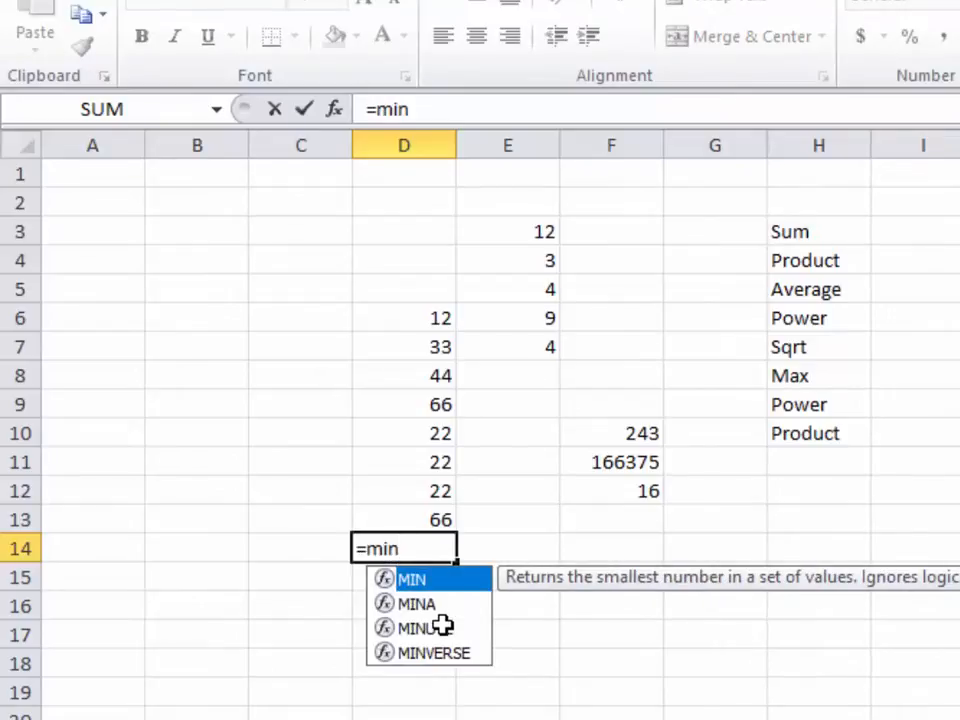
type("(")
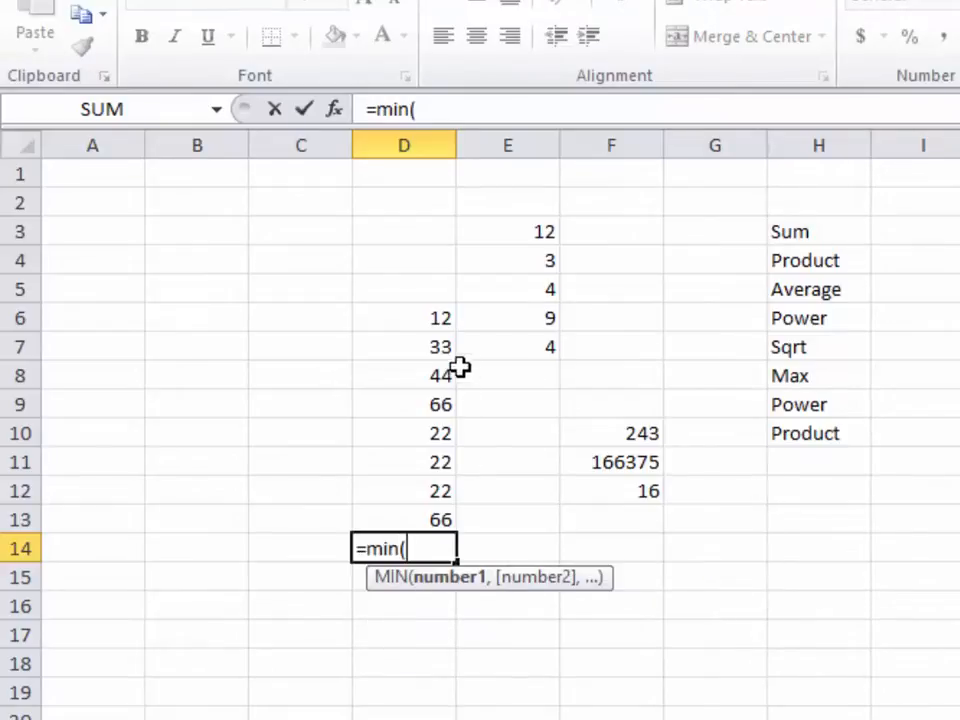
left_click_drag(435, 321, 439, 492)
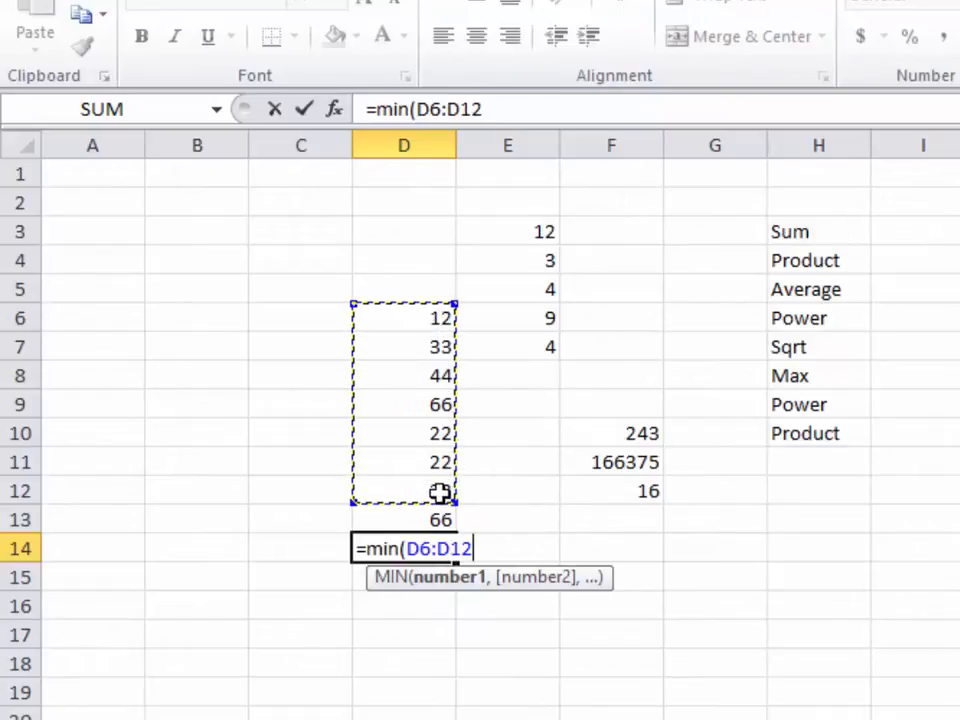
type(")")
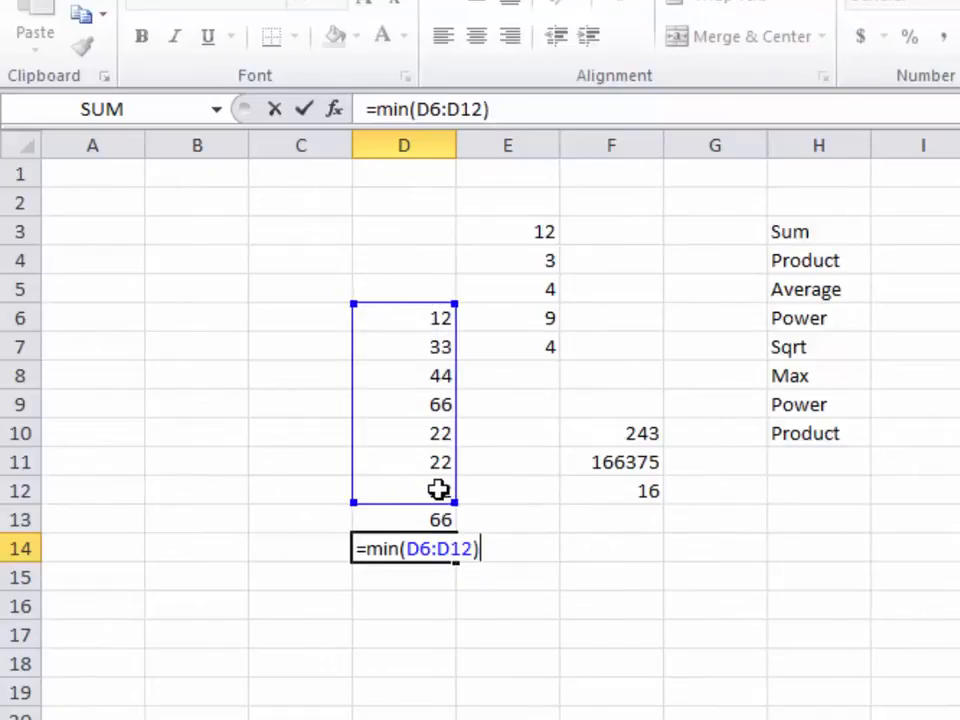
key("Return")
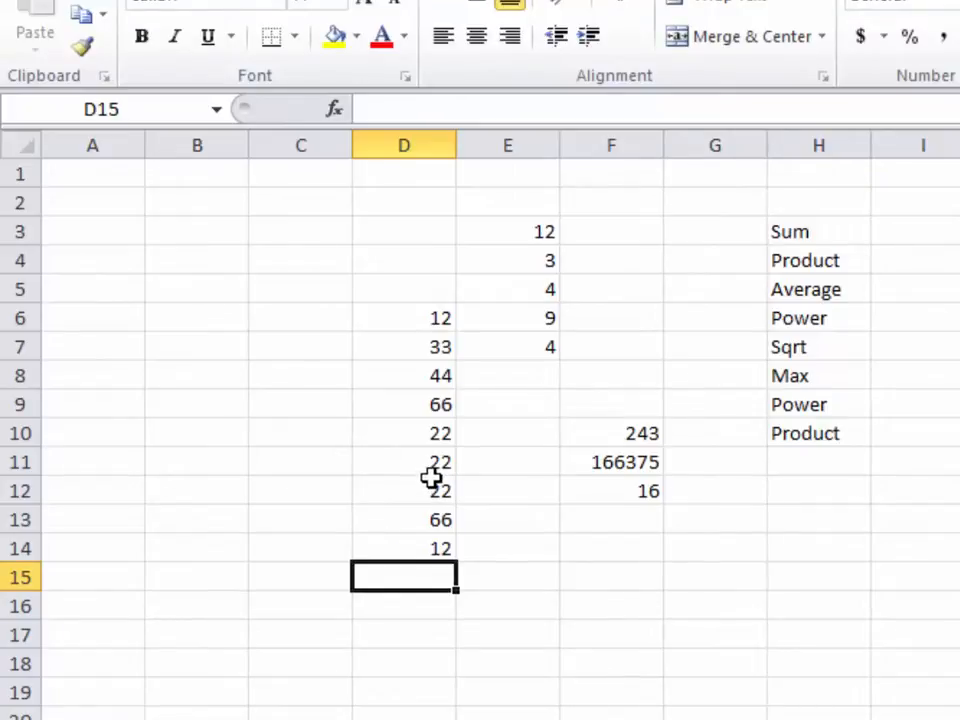
Jump from C3 to the sheet's last row, 1048576, with Ctrl+Down
left_click(298, 145)
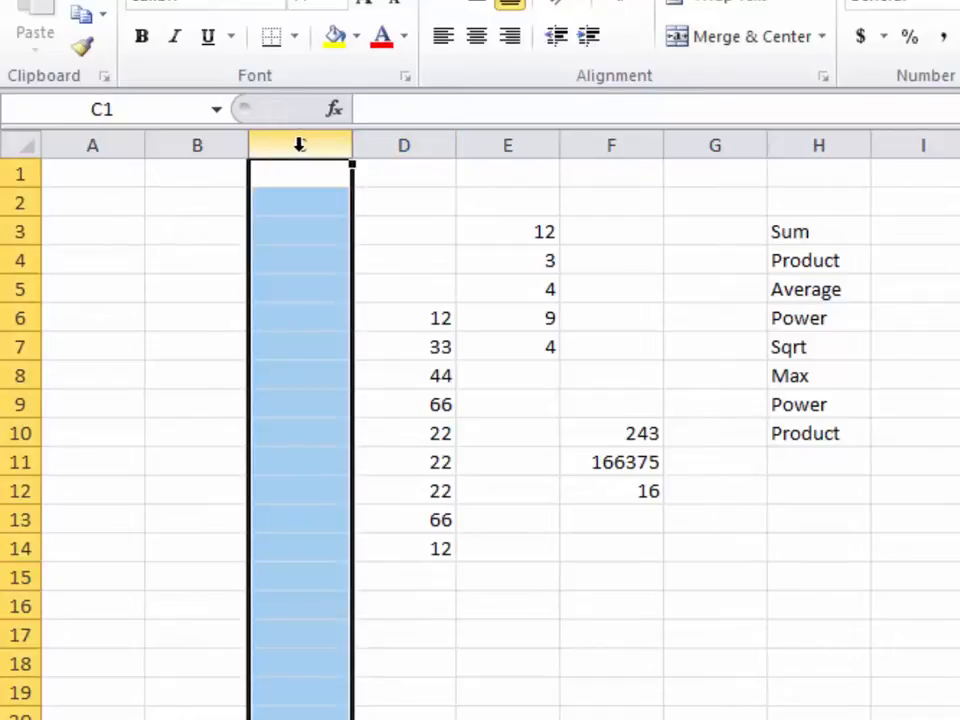
left_click(302, 232)
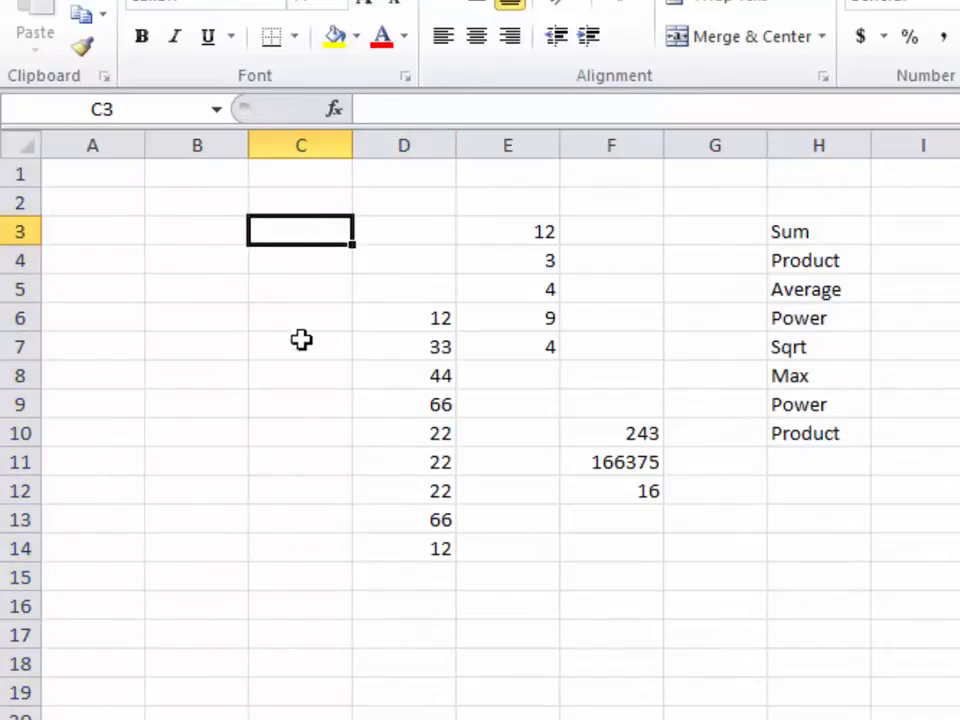
scroll(480, 430, "down", 6)
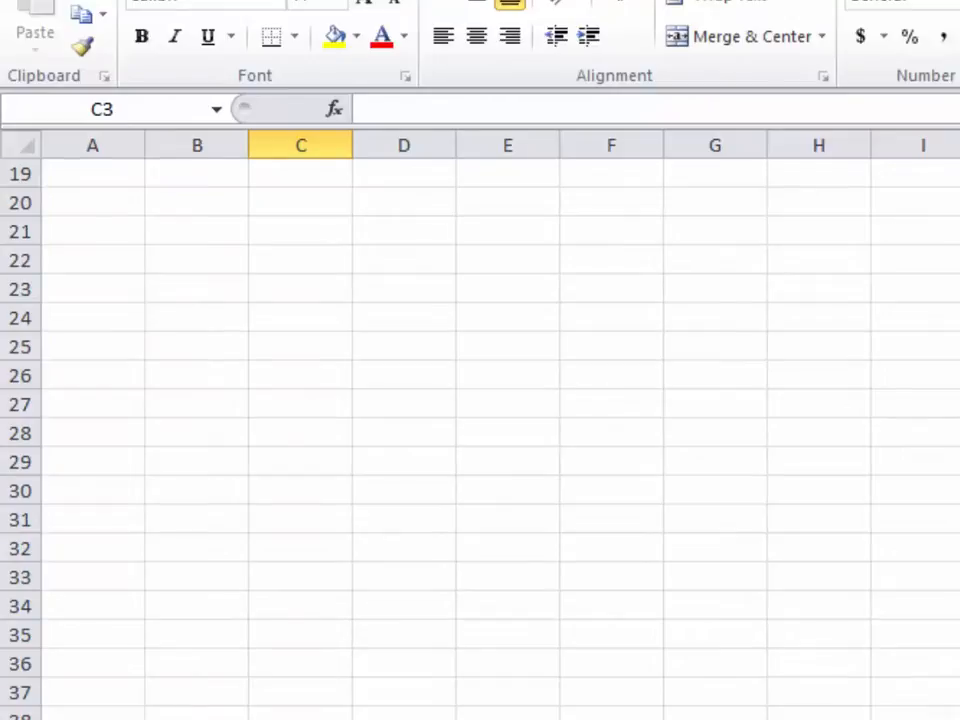
key("ctrl+Down")
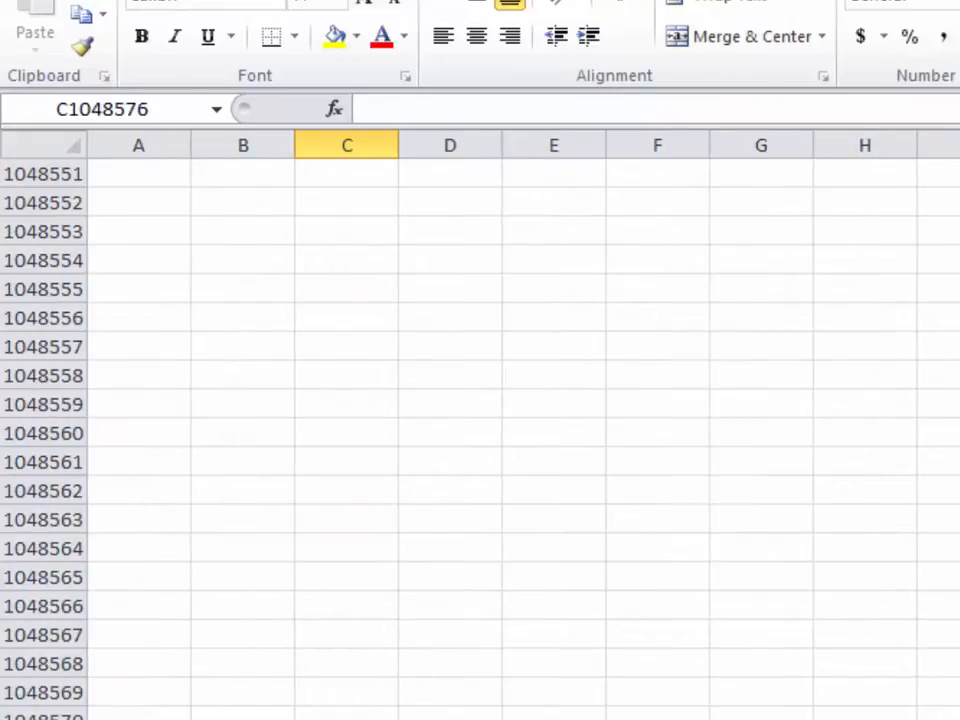